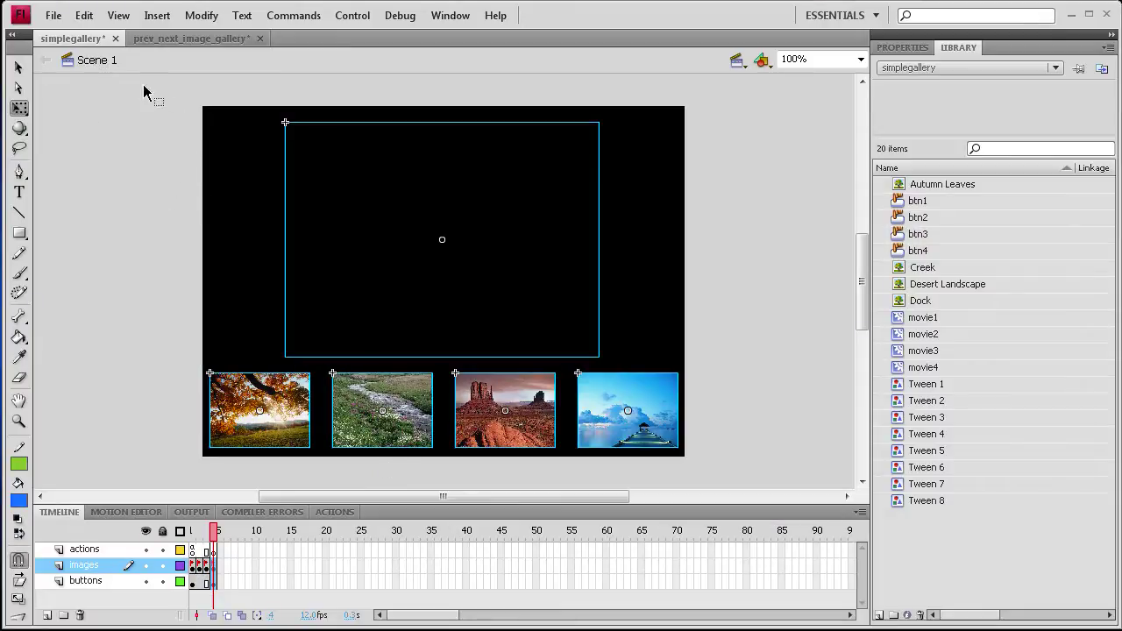
Step: Create a new Flash File (ActionScript 3.0) document, Untitled-4
{"action": "left_click", "coordinate": [188, 39]}
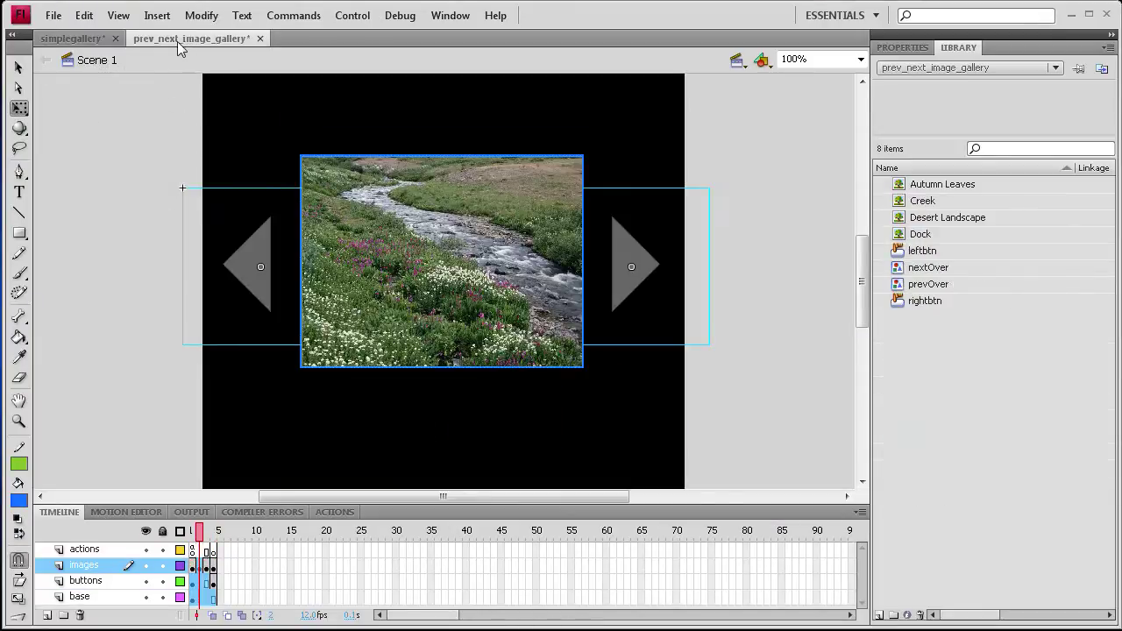
{"action": "left_click", "coordinate": [73, 39]}
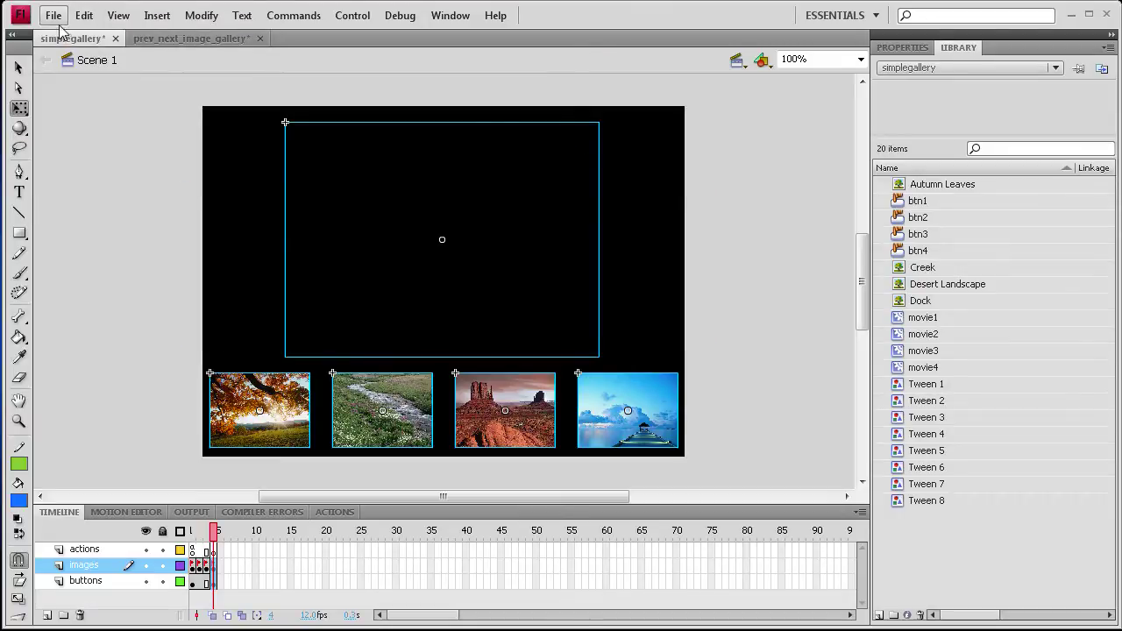
{"action": "left_click", "coordinate": [54, 15]}
{"action": "left_click", "coordinate": [70, 37]}
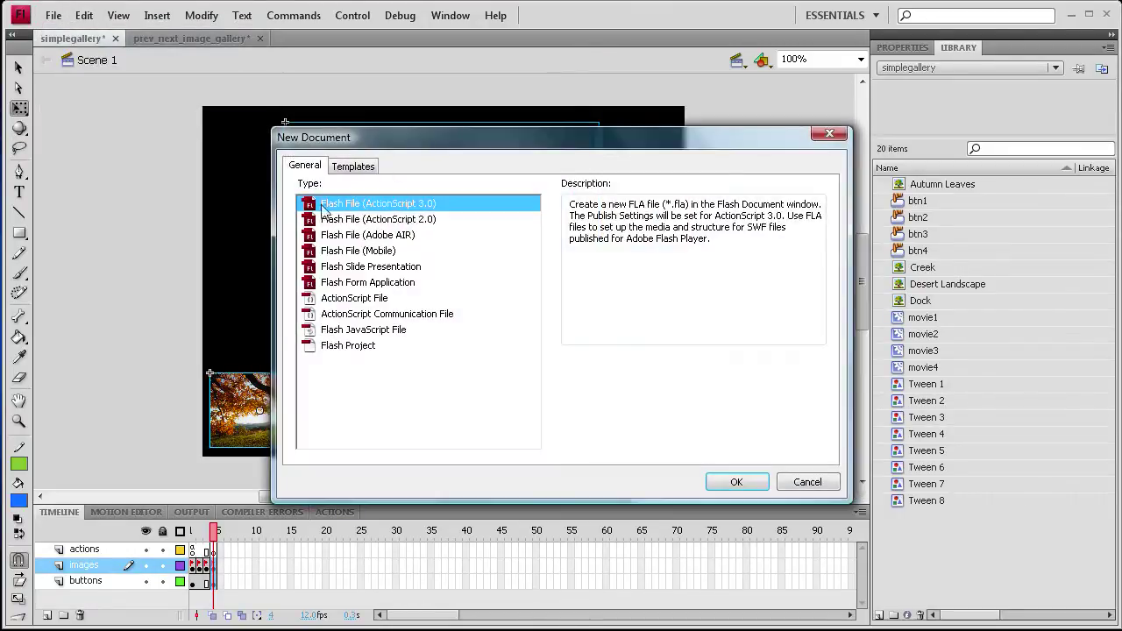
{"action": "left_click", "coordinate": [739, 484]}
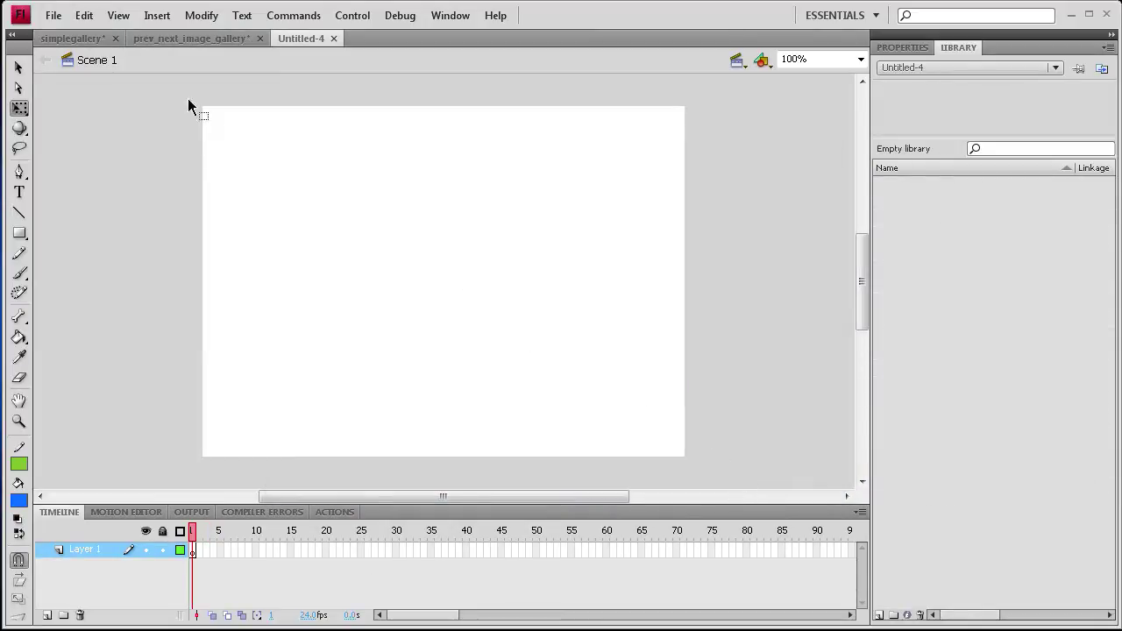
{"action": "left_click", "coordinate": [72, 38]}
{"action": "left_click", "coordinate": [304, 39]}
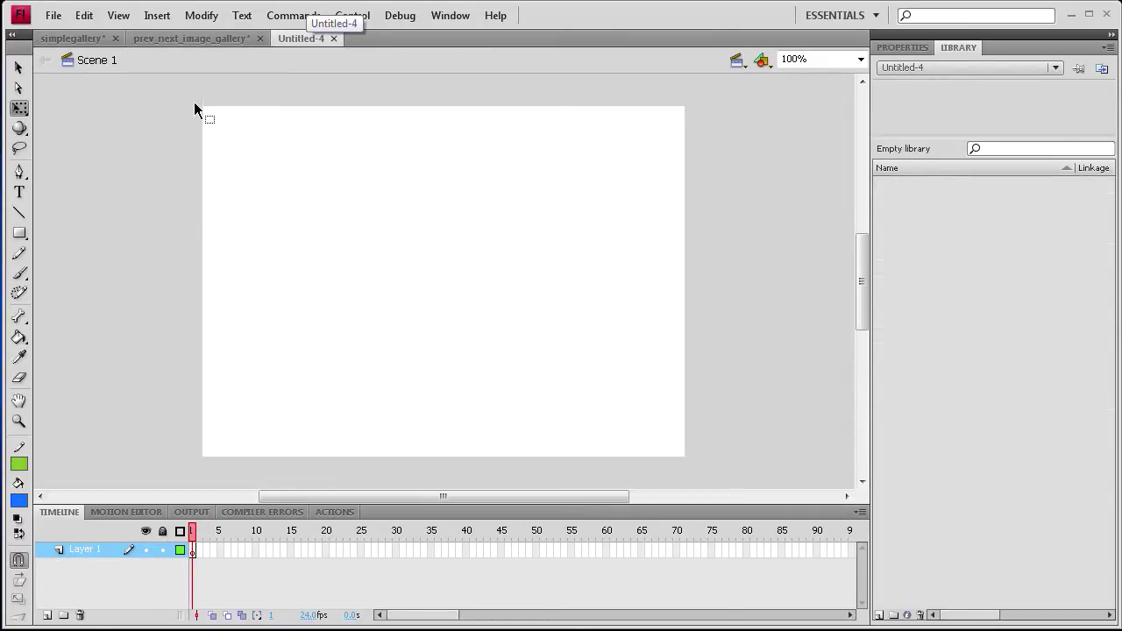
Step: Insert a new Movie Clip symbol named 'simplegallery' and start editing it
{"action": "left_click", "coordinate": [159, 17]}
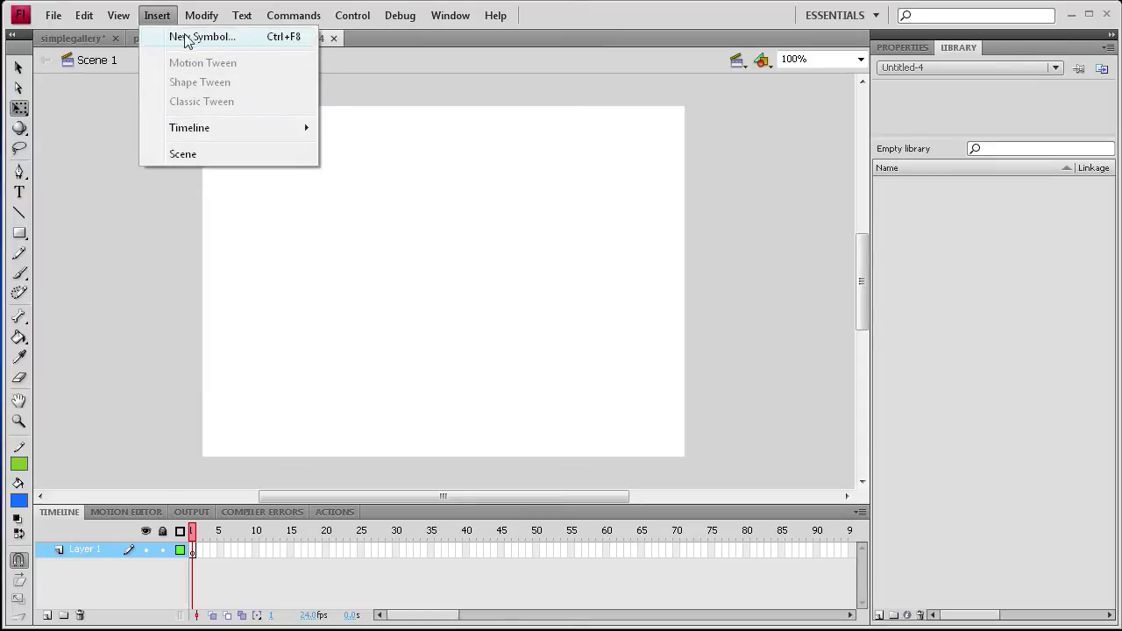
{"action": "left_click", "coordinate": [186, 39]}
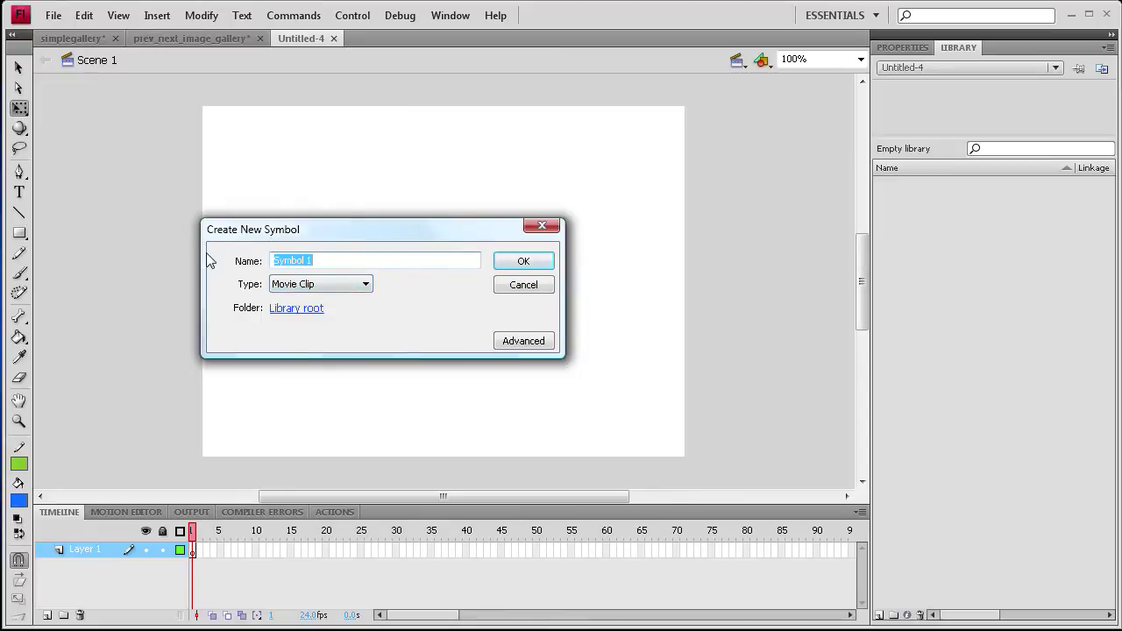
{"action": "type", "text": "simplegallery"}
{"action": "left_click", "coordinate": [523, 263]}
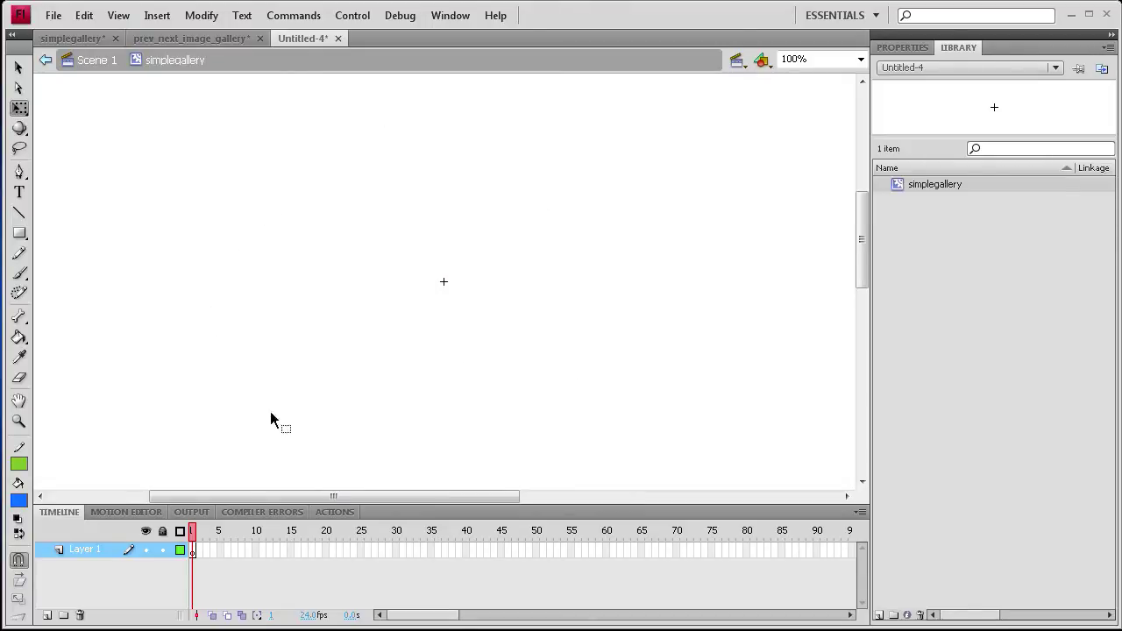
{"action": "left_click", "coordinate": [94, 60]}
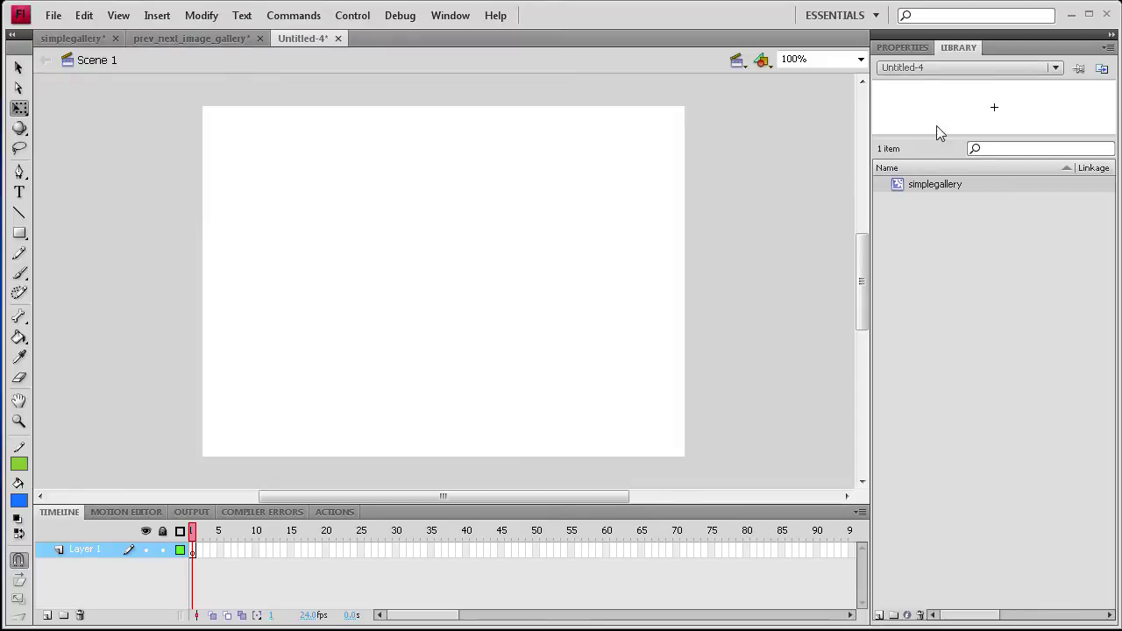
{"action": "left_click", "coordinate": [903, 48]}
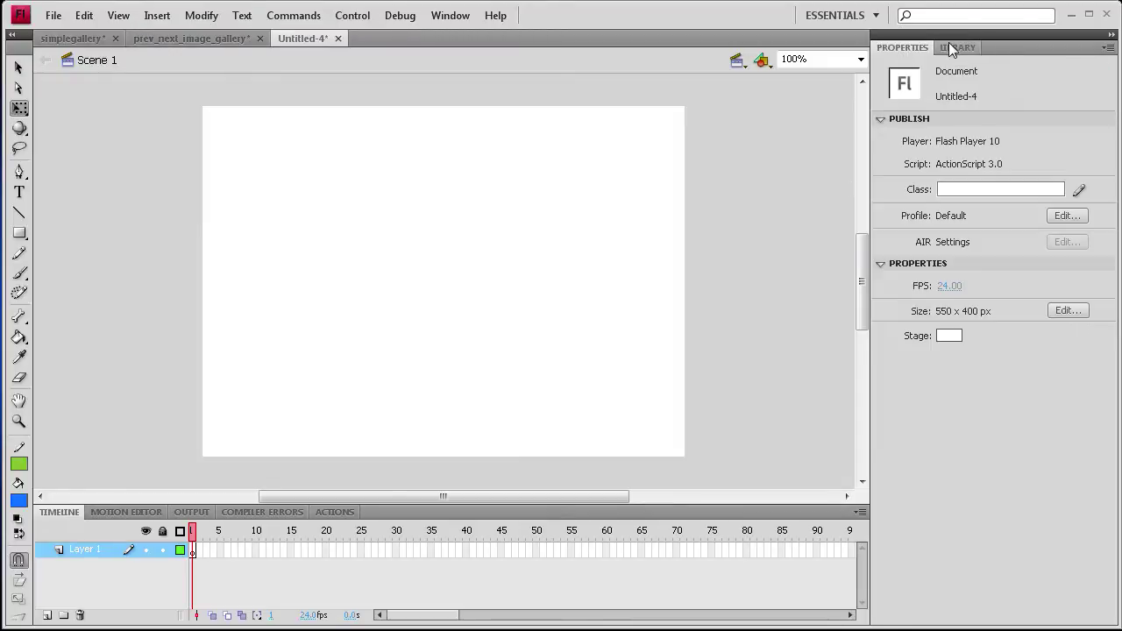
{"action": "left_click", "coordinate": [956, 47]}
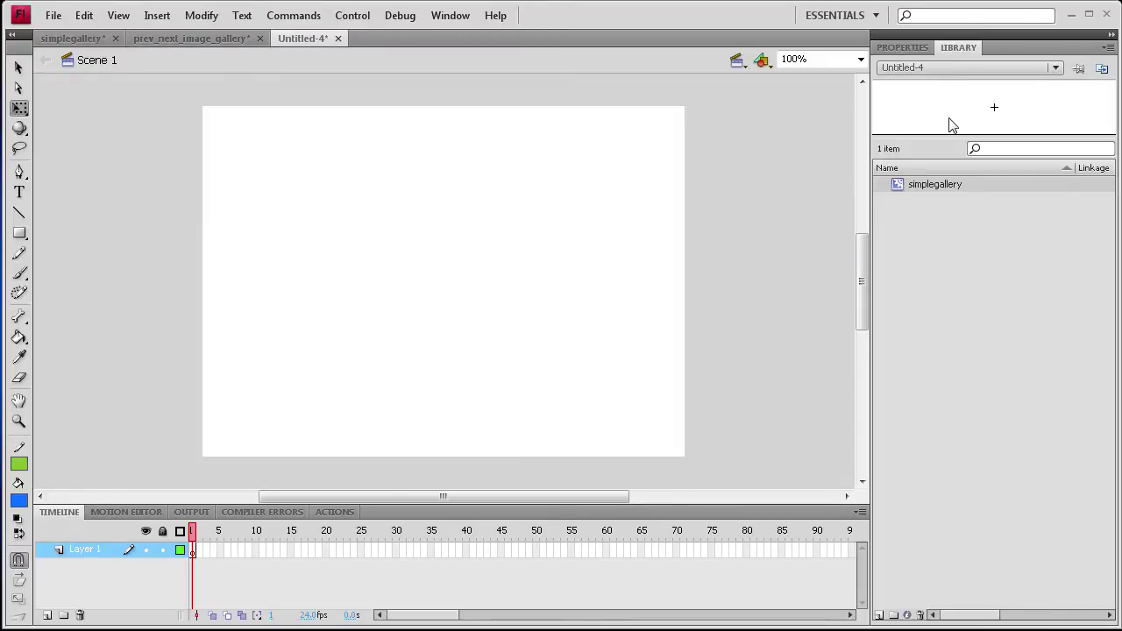
{"action": "double_click", "coordinate": [899, 184]}
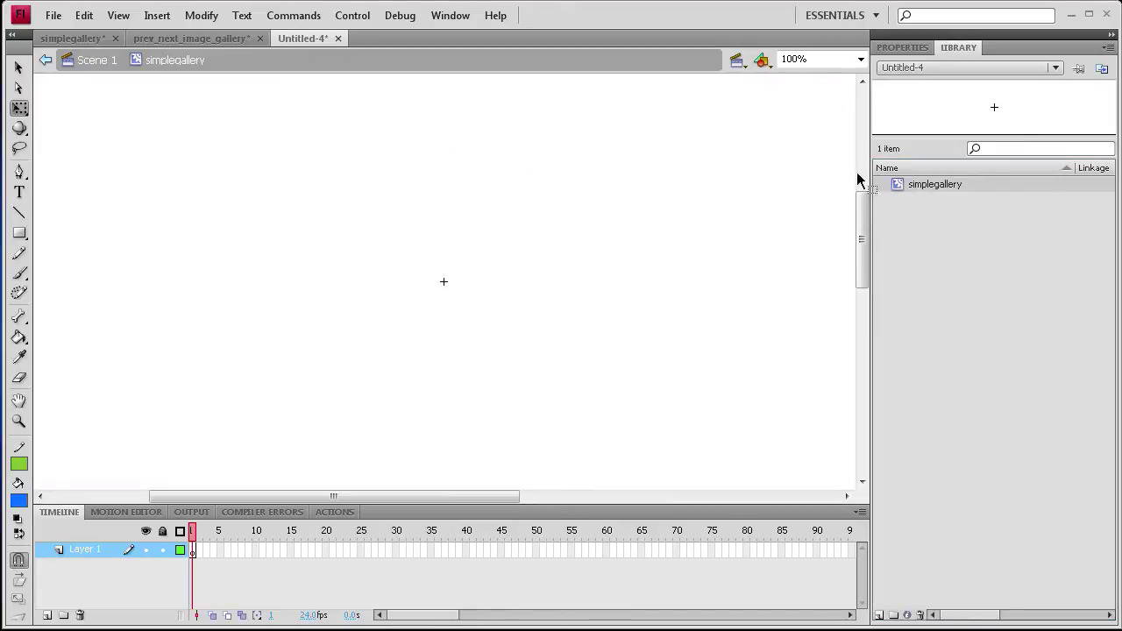
{"action": "left_click_drag", "start_coordinate": [858, 180], "coordinate": [312, 174]}
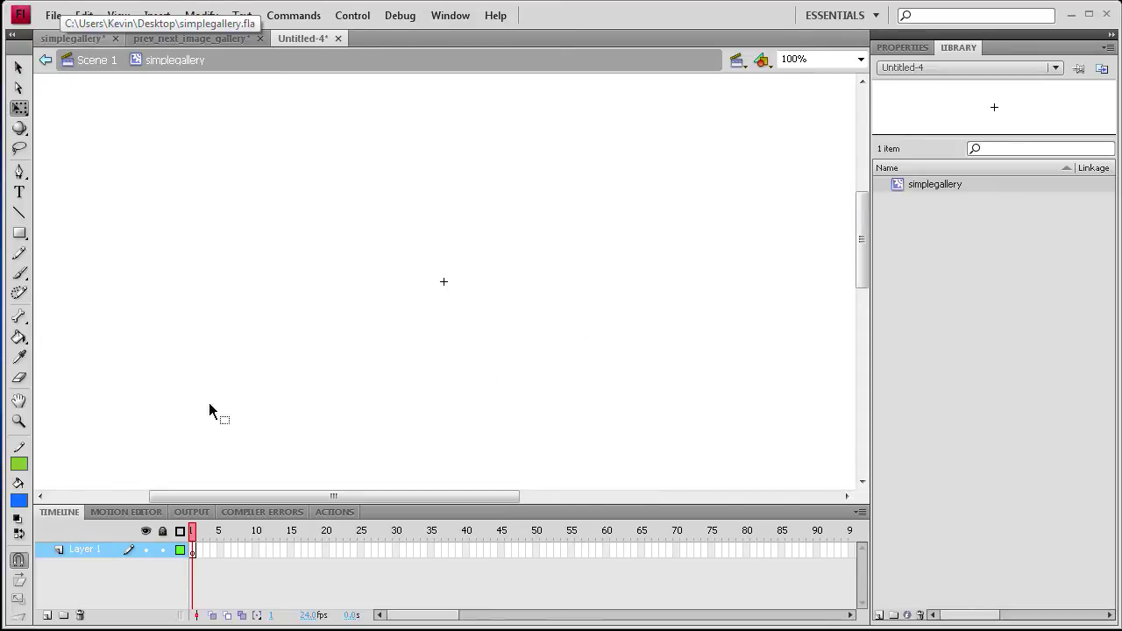
{"action": "left_click_drag", "start_coordinate": [244, 129], "coordinate": [104, 554]}
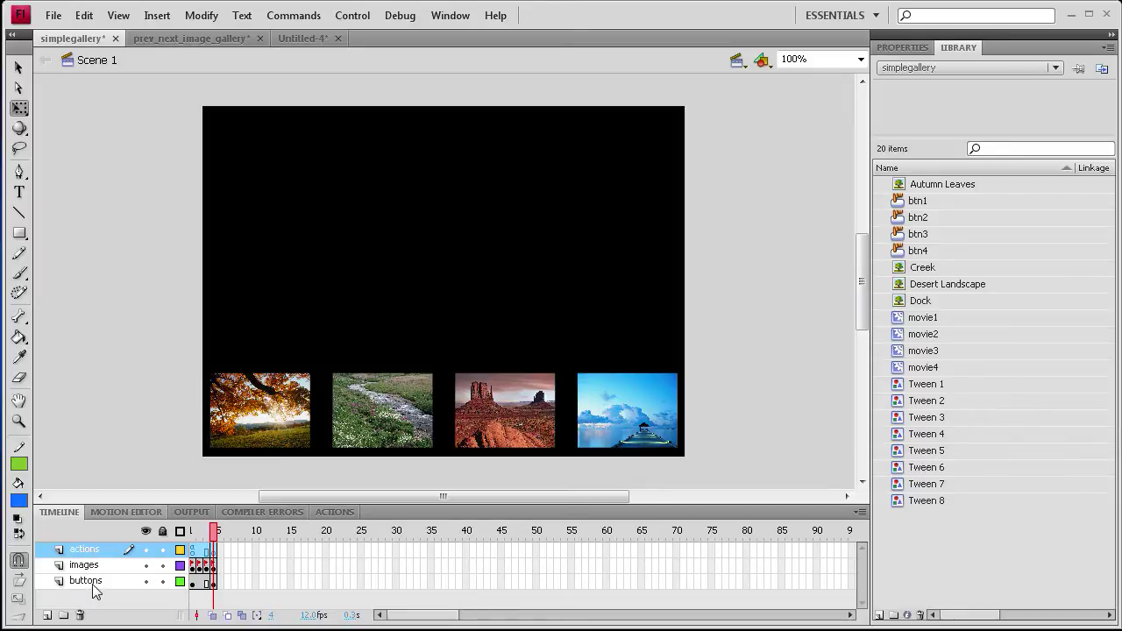
Step: Select all frames on the actions, images and buttons layers and copy them
{"action": "left_click", "coordinate": [86, 582], "text": "shift"}
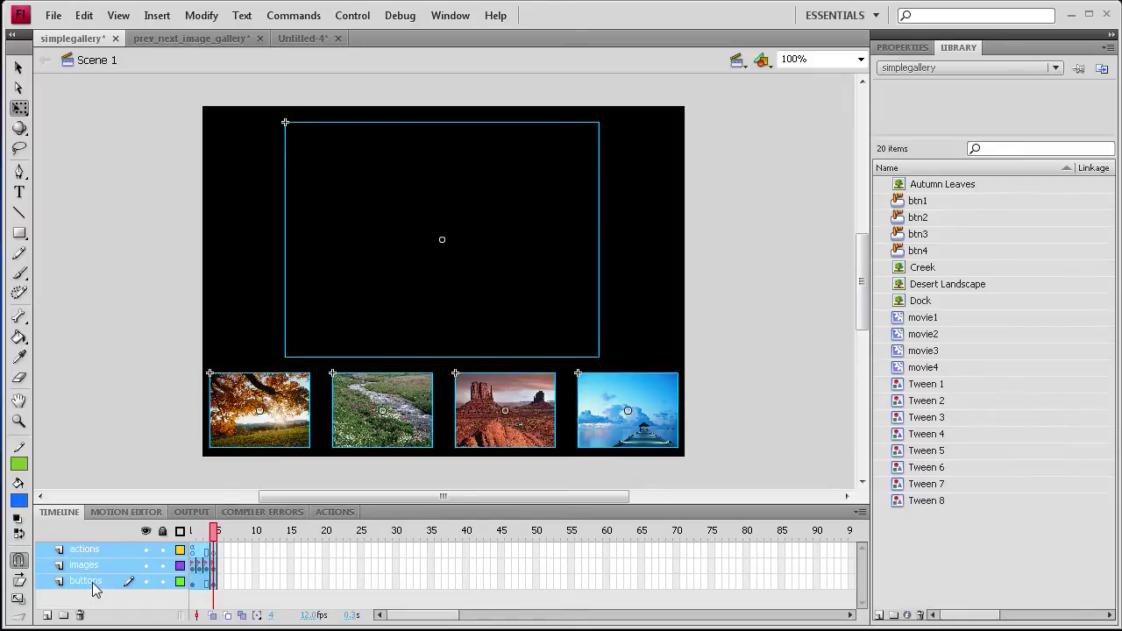
{"action": "left_click", "coordinate": [93, 552]}
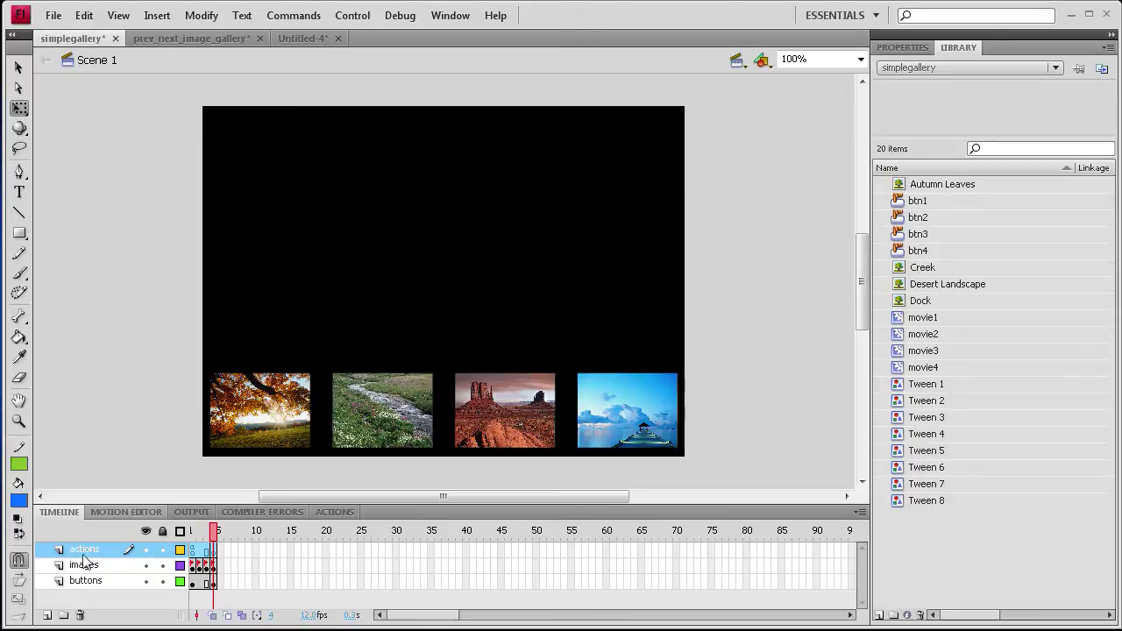
{"action": "left_click", "coordinate": [95, 582], "text": "shift"}
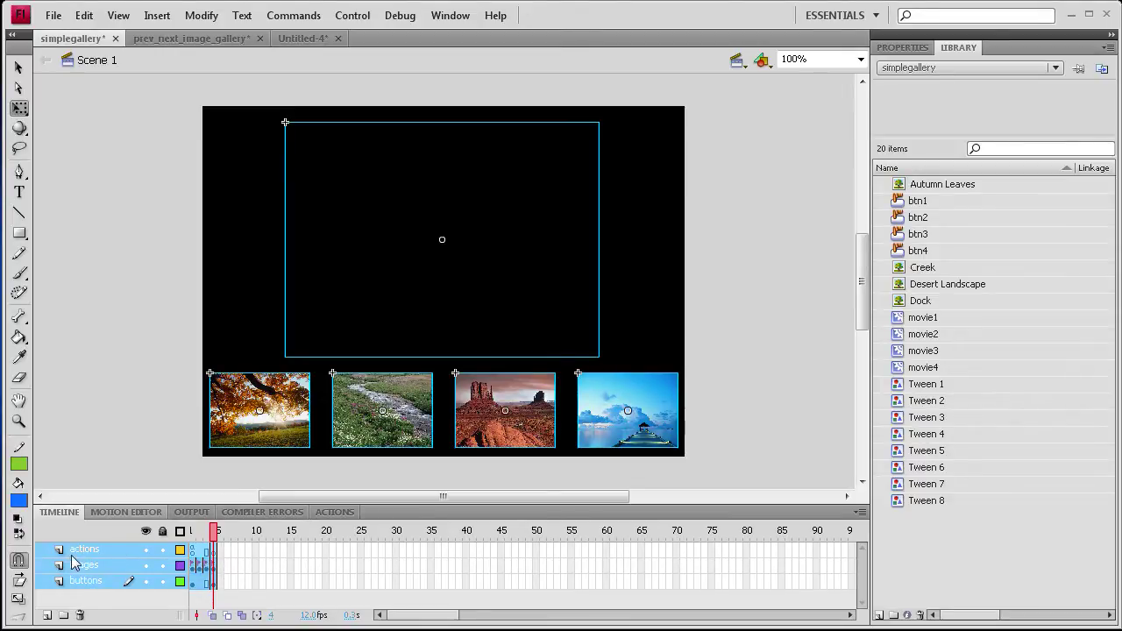
{"action": "left_click", "coordinate": [79, 550]}
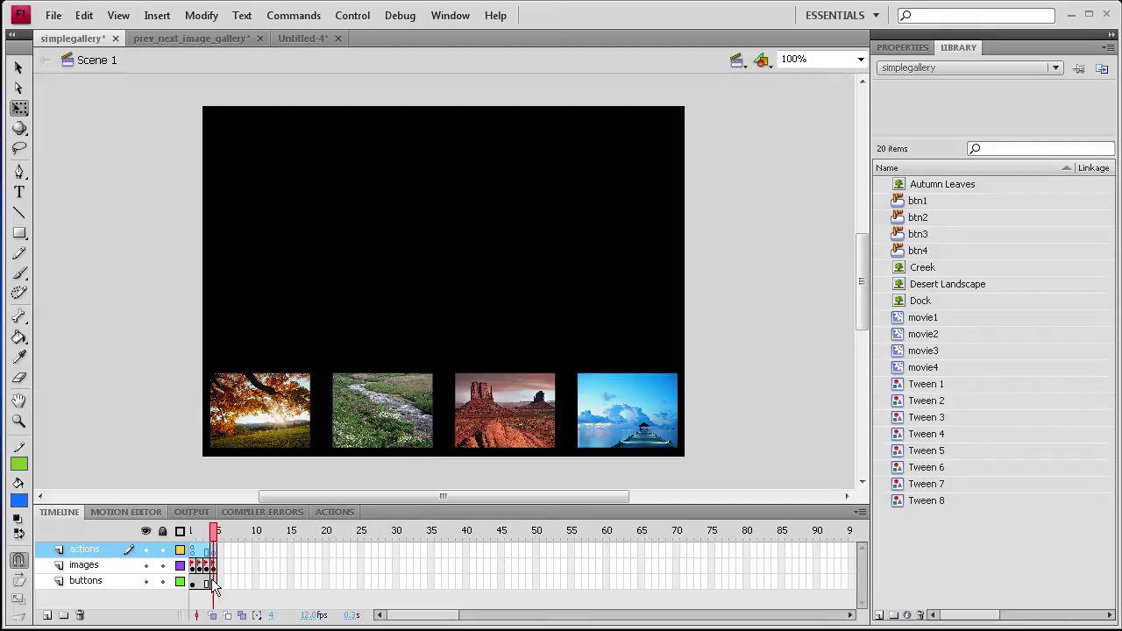
{"action": "left_click", "coordinate": [92, 582], "text": "shift"}
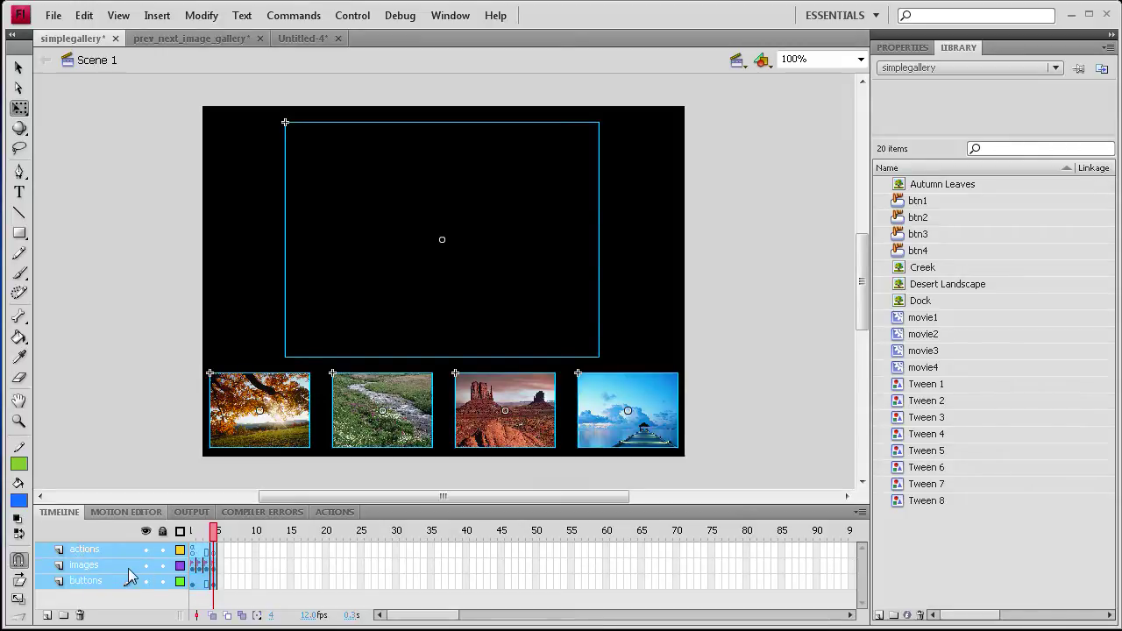
{"action": "right_click", "coordinate": [202, 563]}
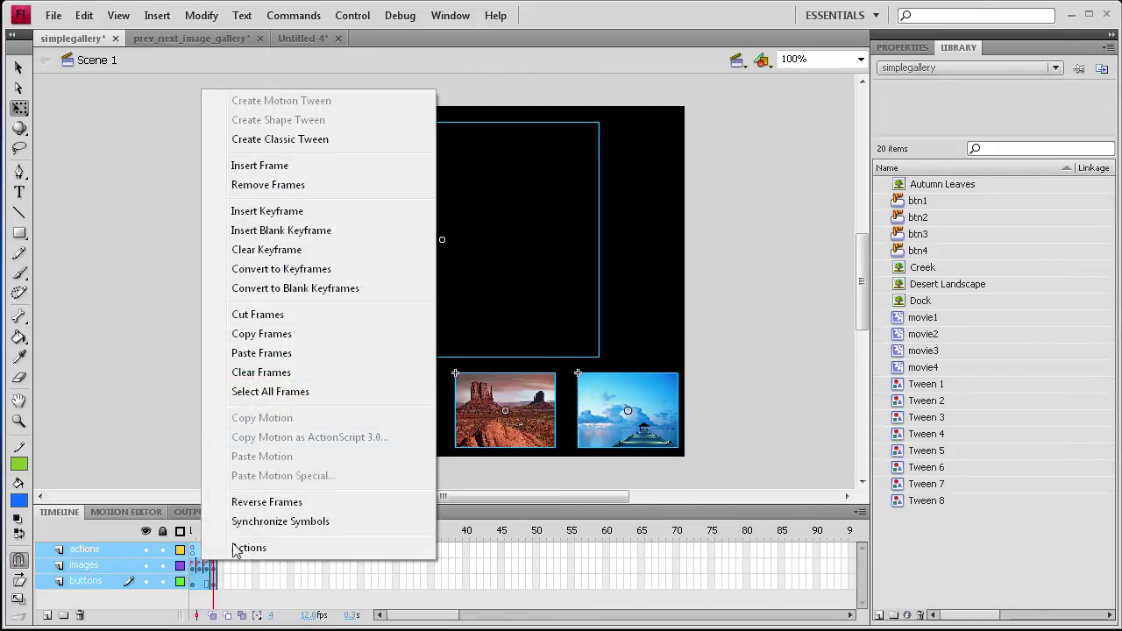
{"action": "left_click", "coordinate": [279, 334]}
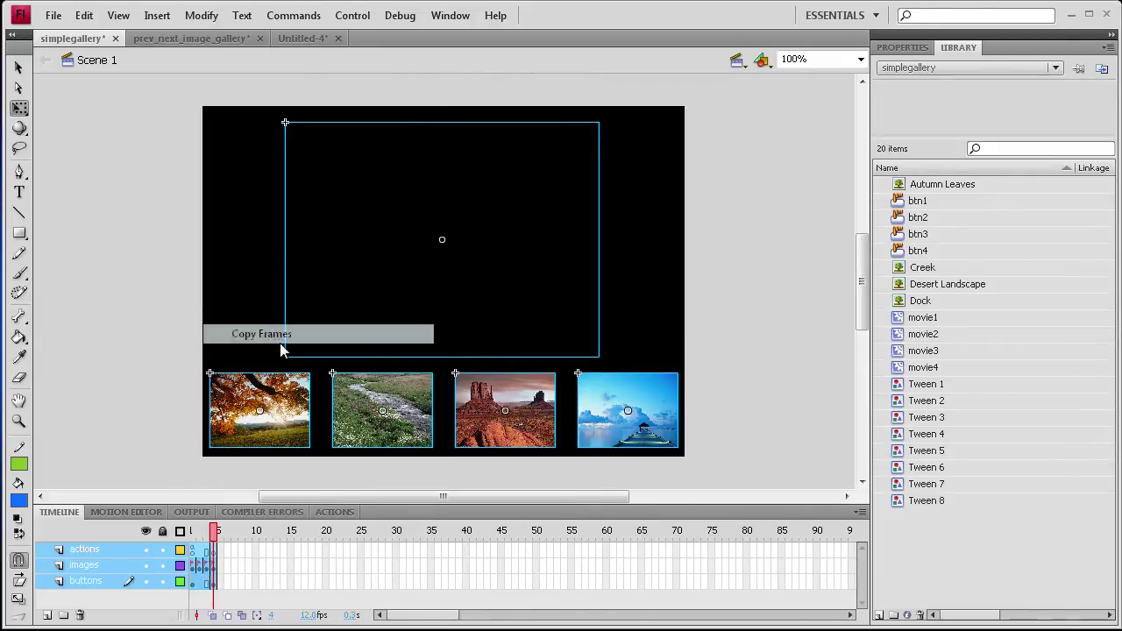
Step: Paste the copied frames into simplegallery's frame 1, return to Scene 1, and select simplegallery in the Library
{"action": "left_click", "coordinate": [303, 39]}
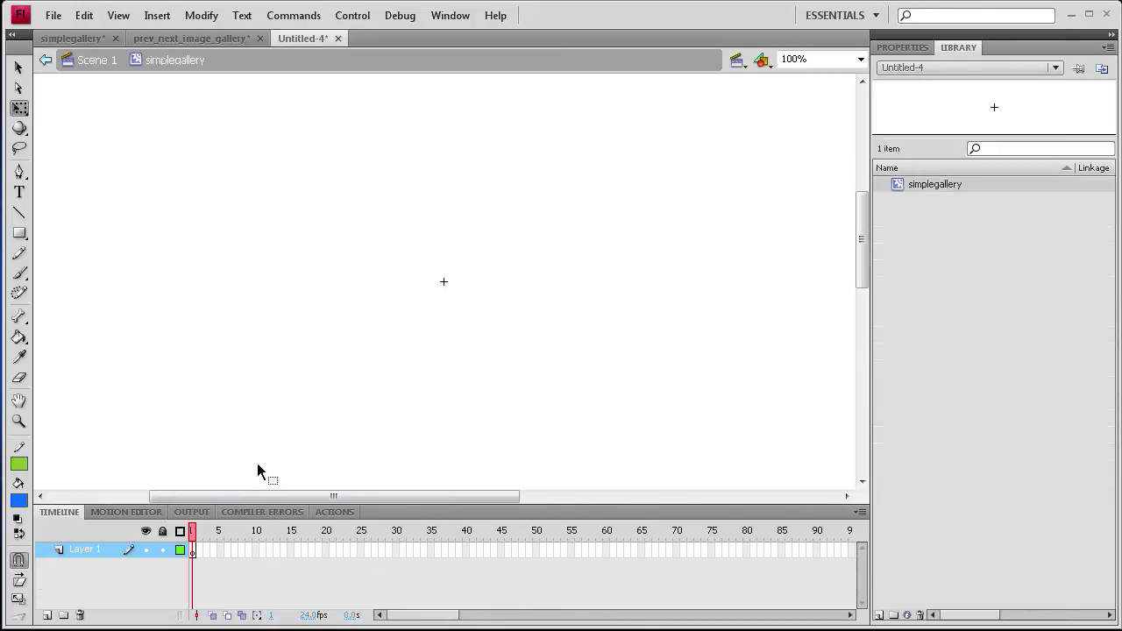
{"action": "right_click", "coordinate": [195, 552]}
{"action": "left_click", "coordinate": [252, 345]}
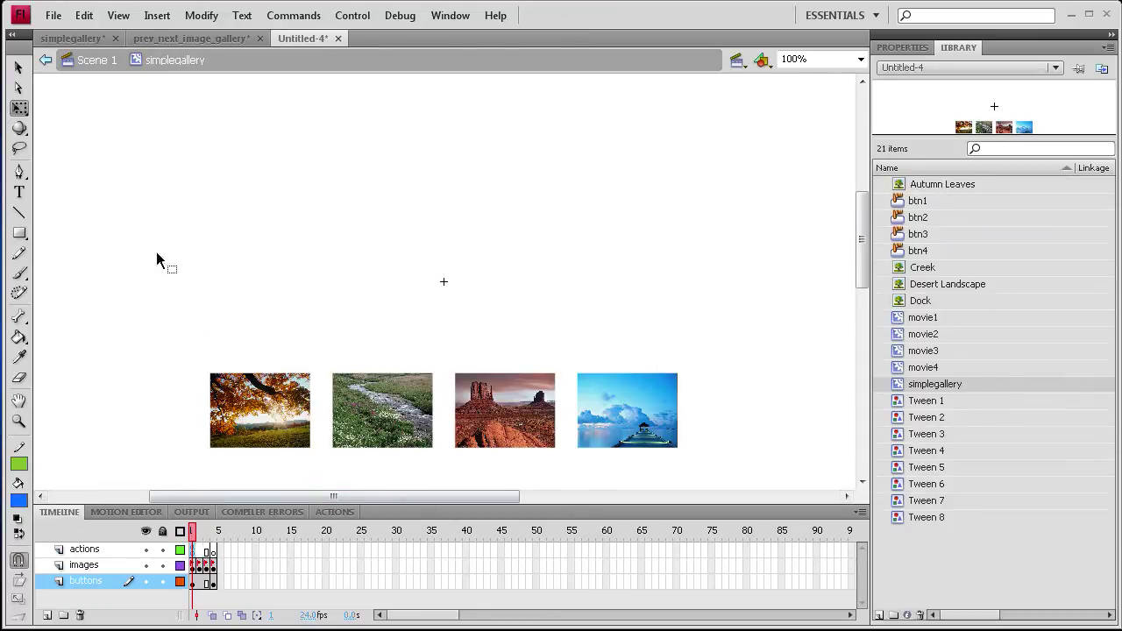
{"action": "left_click", "coordinate": [98, 60]}
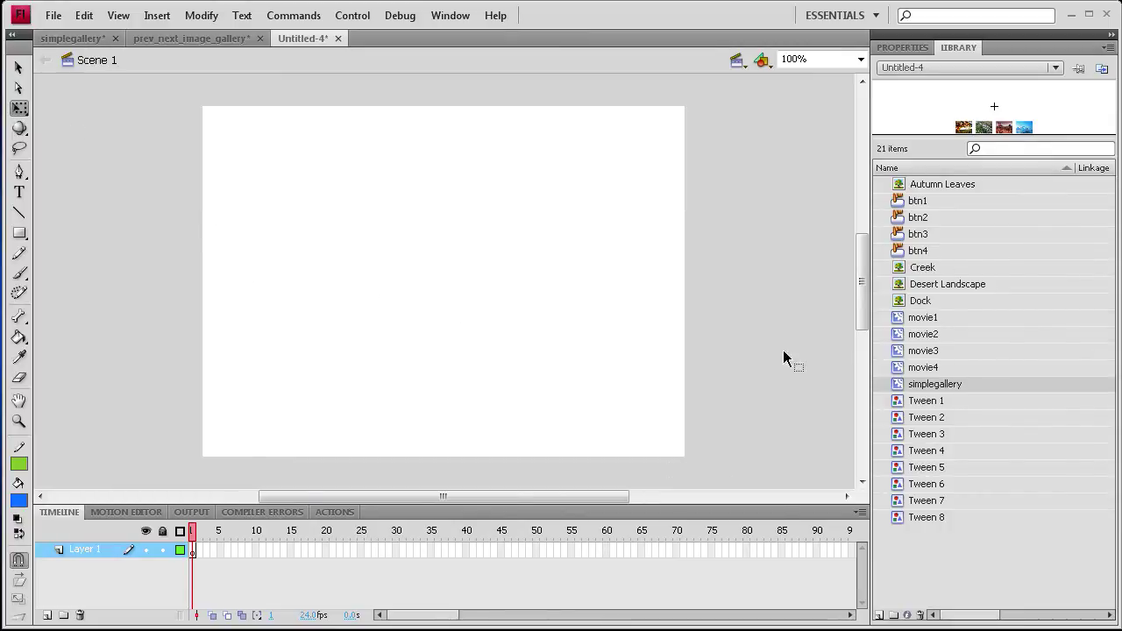
{"action": "left_click", "coordinate": [934, 388]}
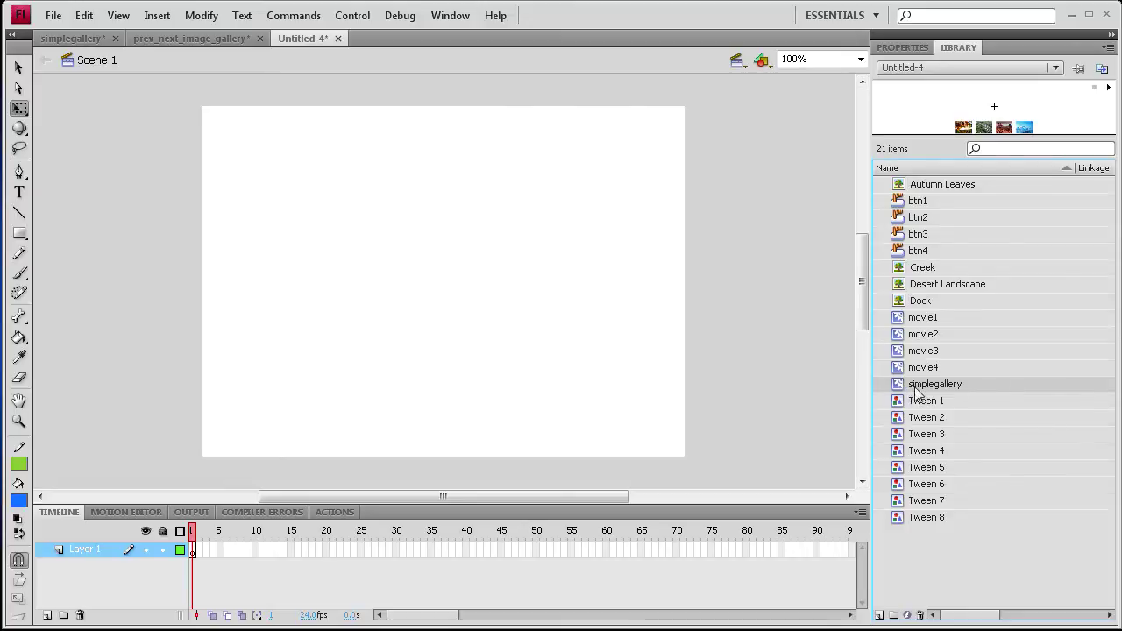
Step: Drag simplegallery onto the stage, scale it down, and move it to the upper left
{"action": "left_click_drag", "start_coordinate": [925, 392], "coordinate": [568, 280]}
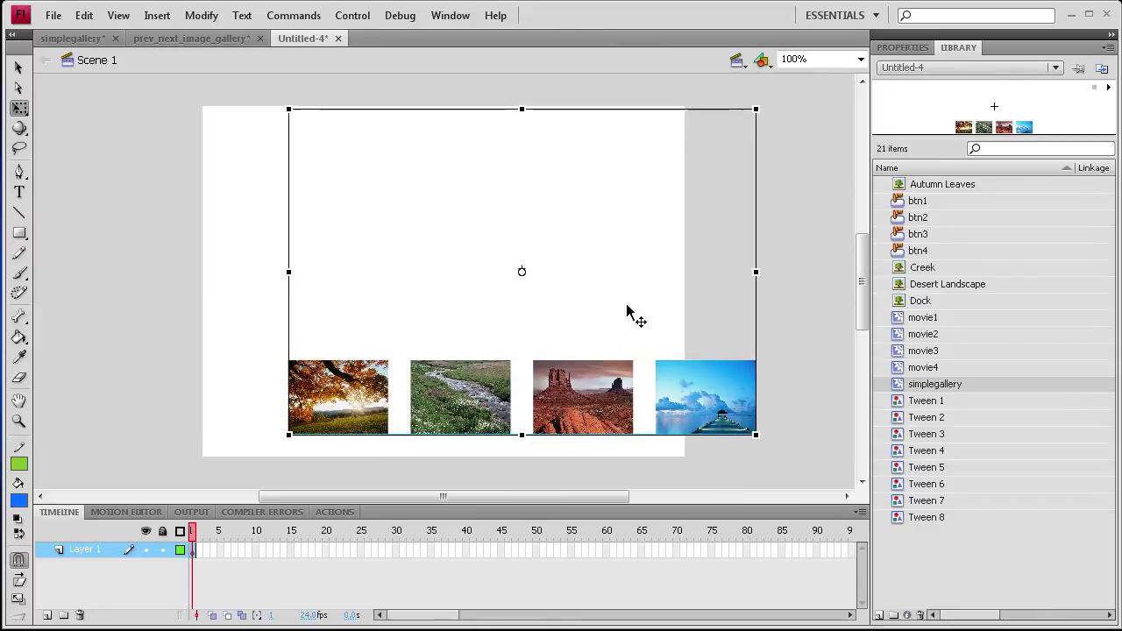
{"action": "left_click_drag", "start_coordinate": [765, 435], "coordinate": [689, 388]}
{"action": "left_click_drag", "start_coordinate": [624, 307], "coordinate": [481, 263]}
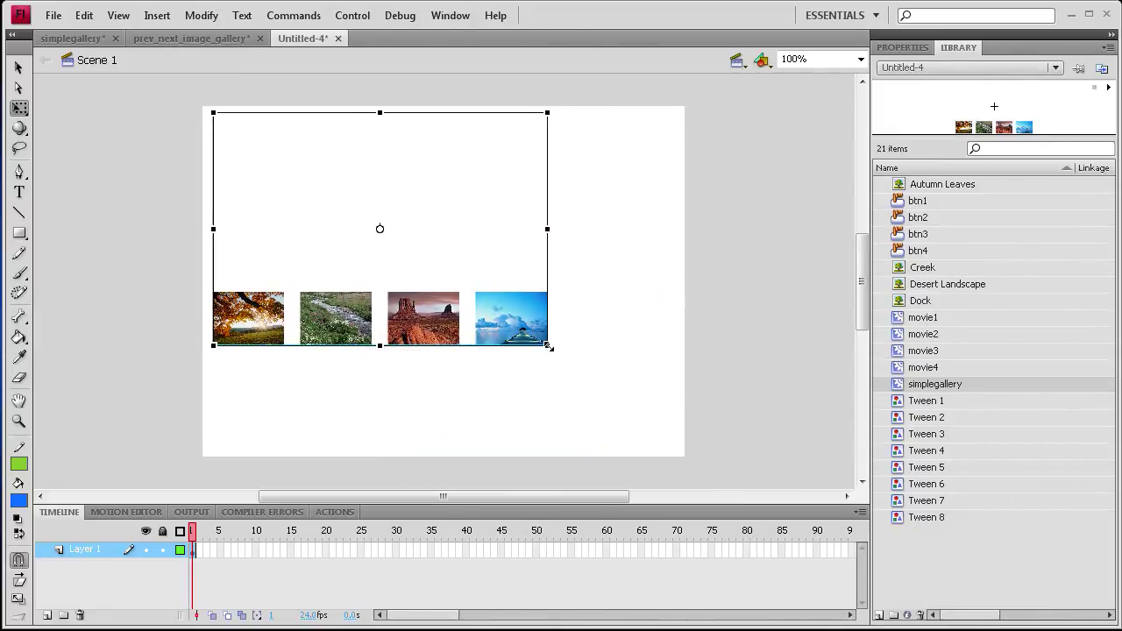
{"action": "left_click_drag", "start_coordinate": [548, 346], "coordinate": [526, 318]}
{"action": "left_click_drag", "start_coordinate": [459, 268], "coordinate": [427, 245]}
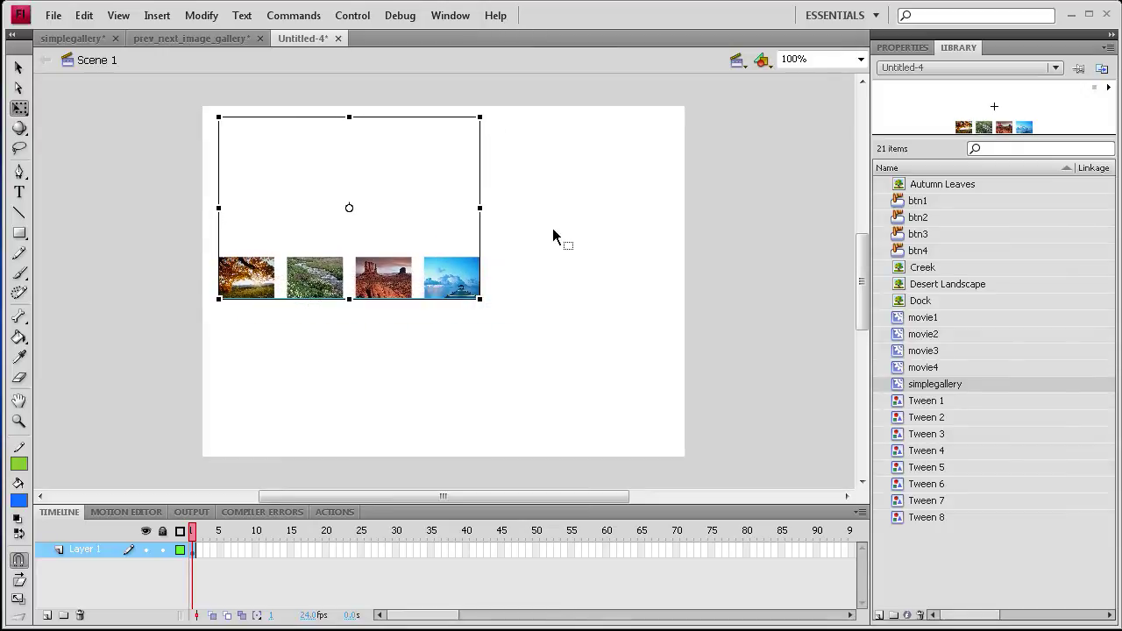
Step: Inspect the gallery clip's layers, return to Scene 1, and deselect the instance
{"action": "double_click", "coordinate": [417, 200]}
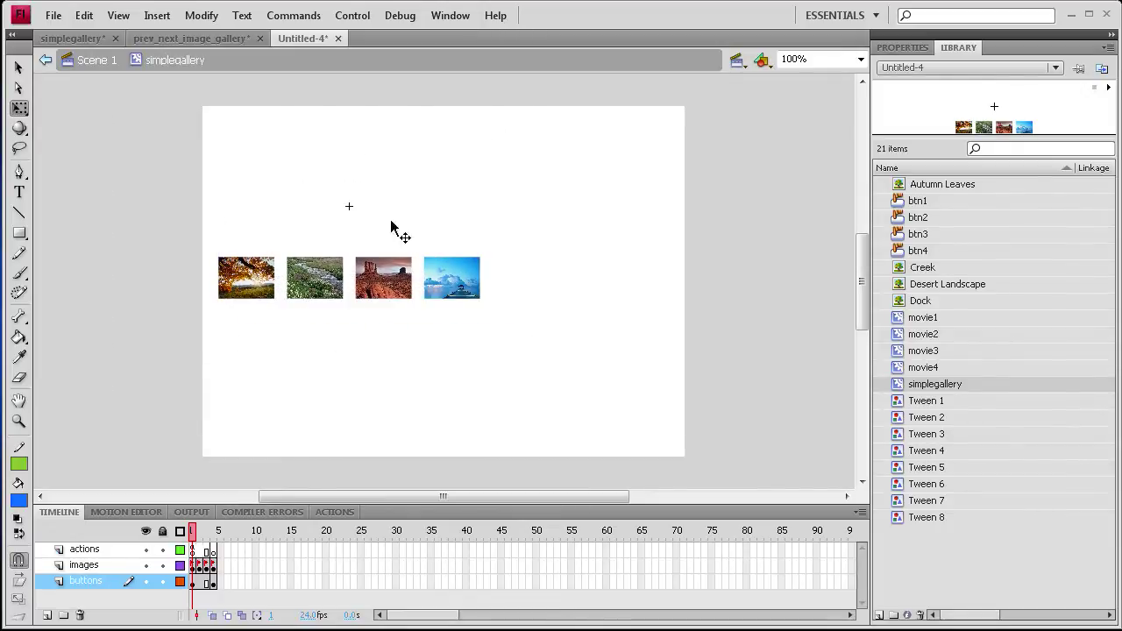
{"action": "left_click", "coordinate": [97, 60]}
{"action": "left_click", "coordinate": [143, 185]}
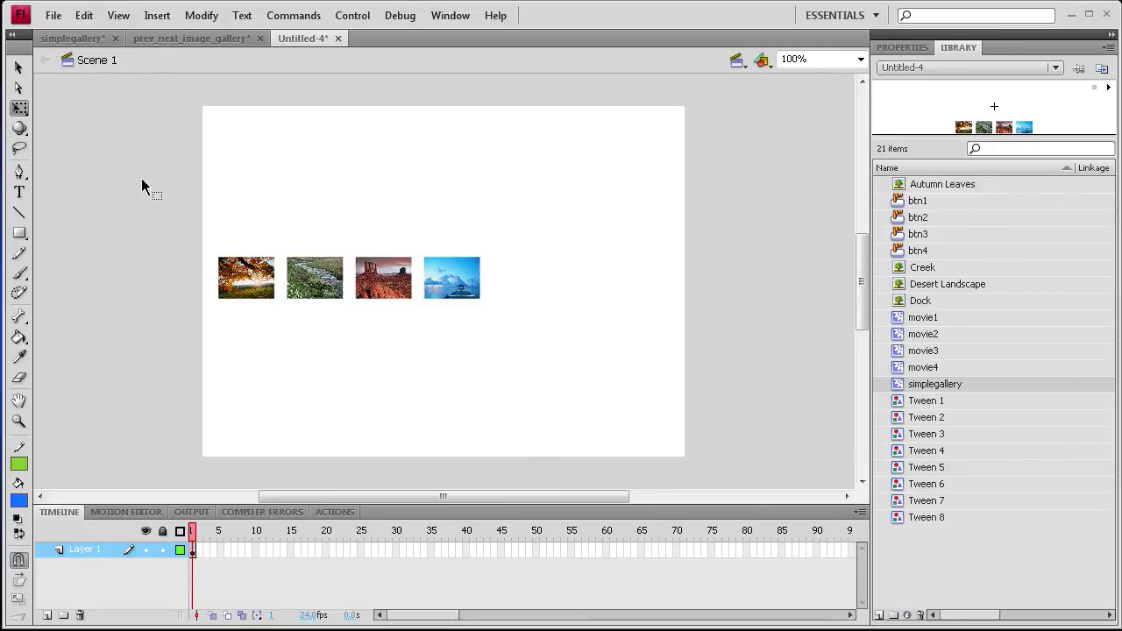
{"action": "left_click", "coordinate": [157, 16]}
Step: Create a new Movie Clip symbol named 'nextprev'
{"action": "left_click", "coordinate": [172, 35]}
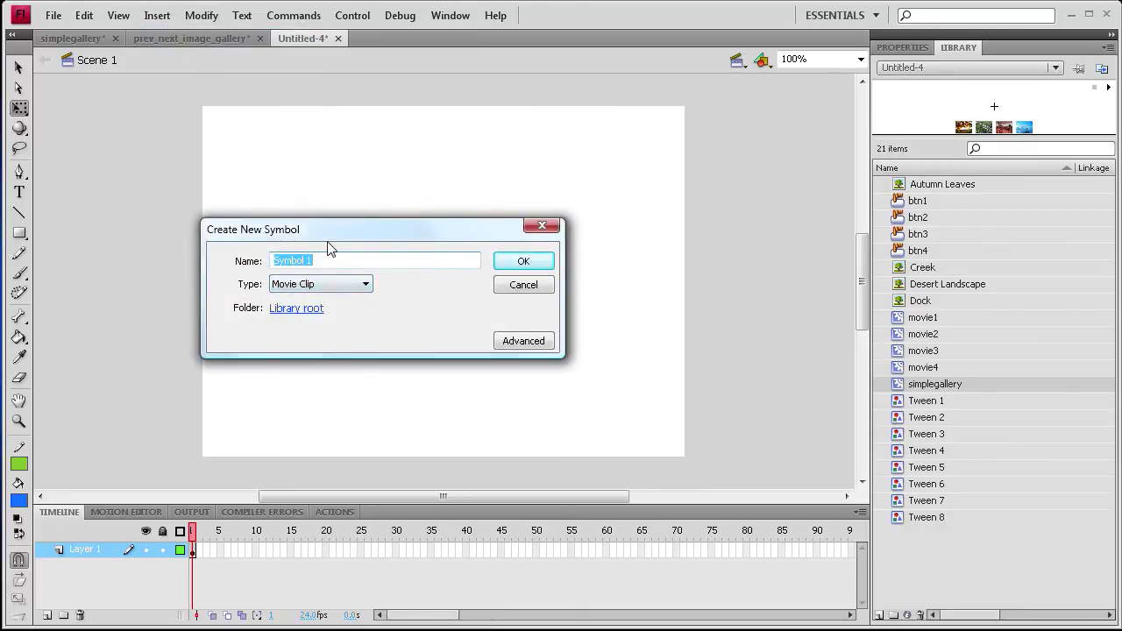
{"action": "type", "text": "nextprev"}
{"action": "left_click", "coordinate": [539, 261]}
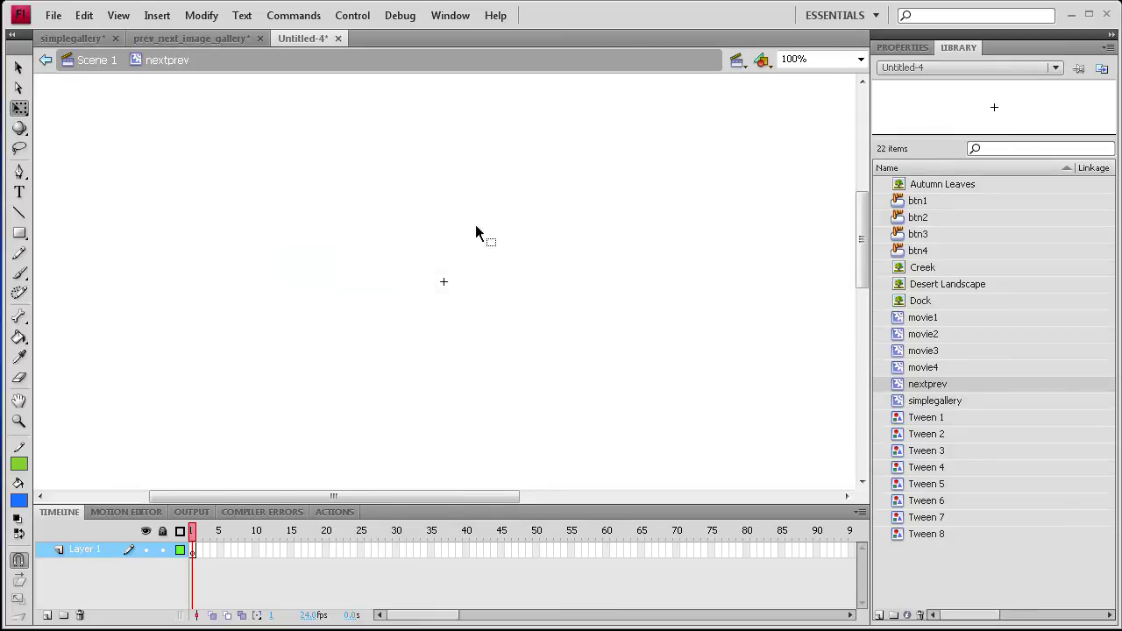
{"action": "left_click", "coordinate": [193, 40]}
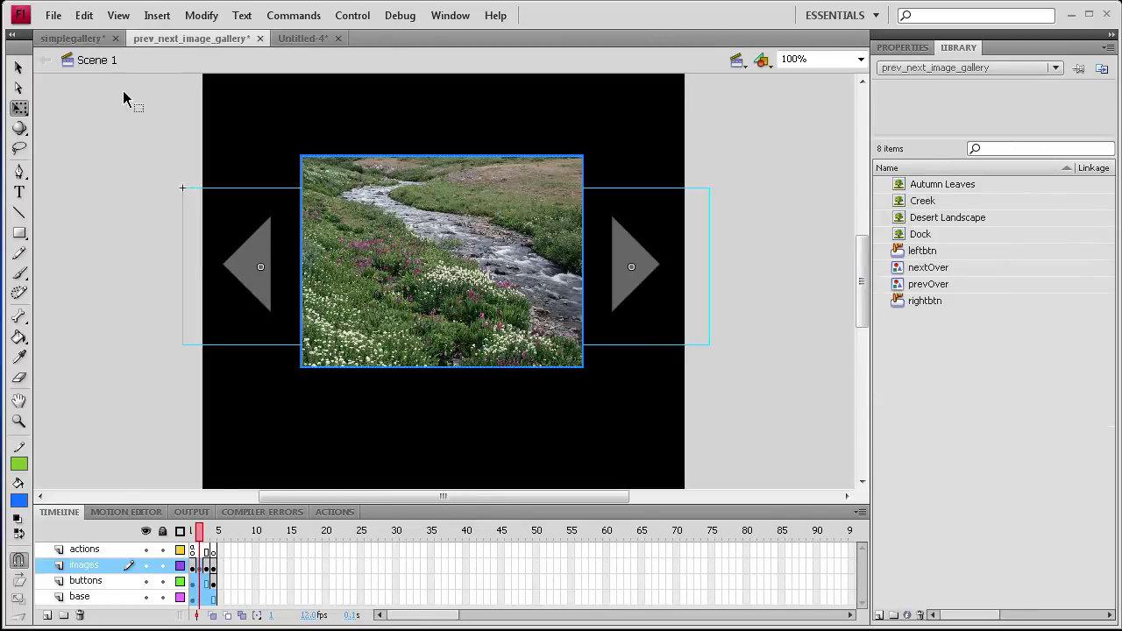
Step: Copy the frames of all four layers in the prev_next_image_gallery document
{"action": "left_click", "coordinate": [79, 549]}
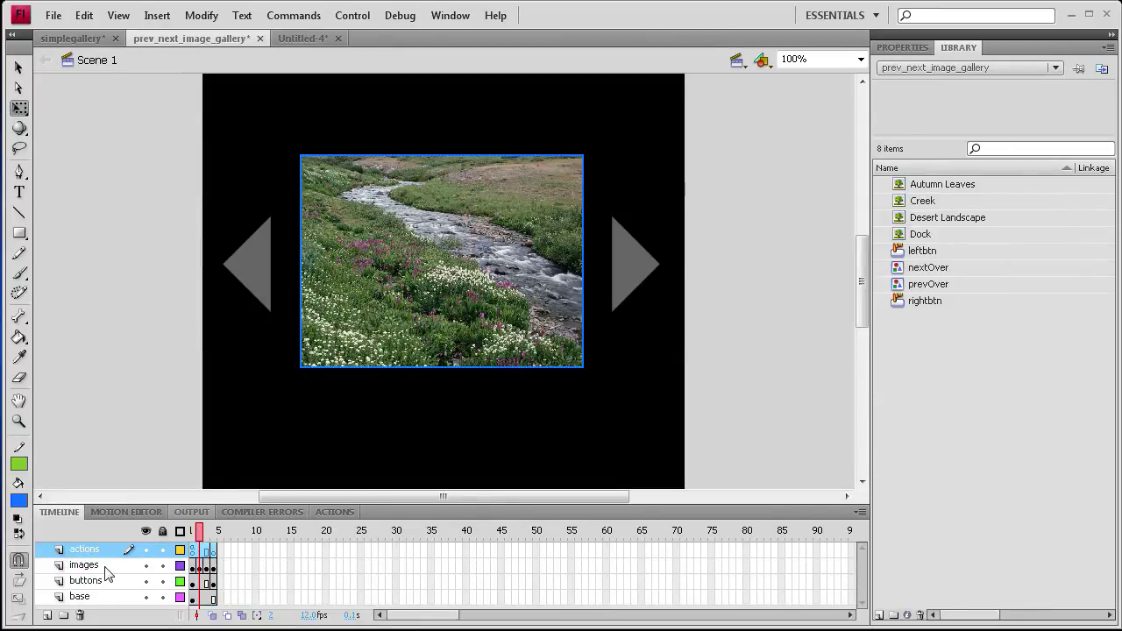
{"action": "left_click", "coordinate": [94, 598], "text": "shift"}
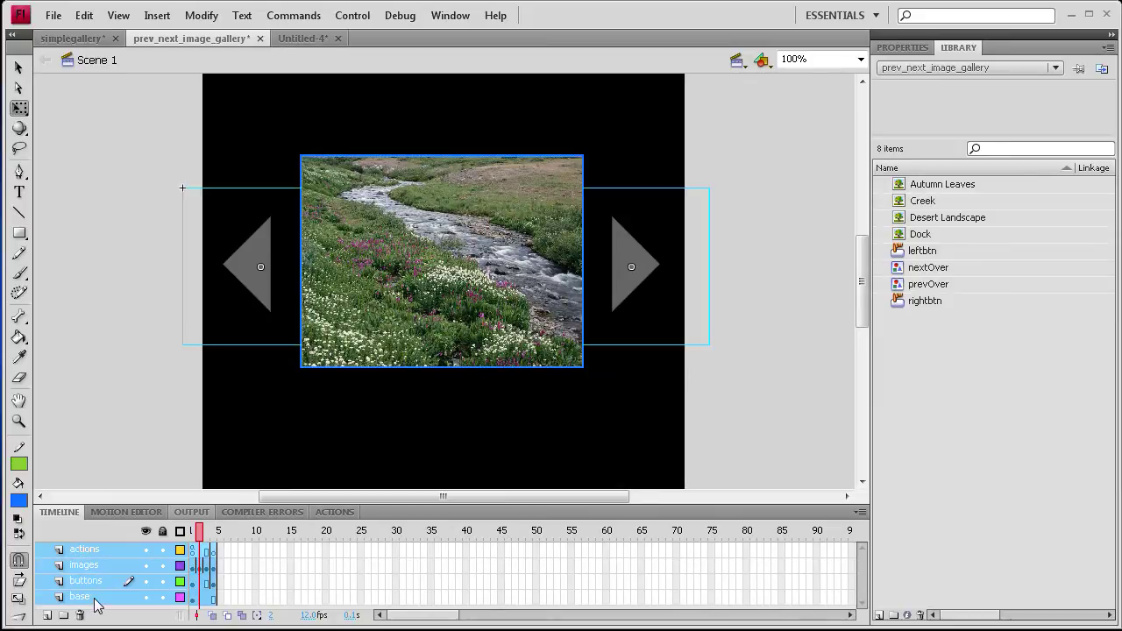
{"action": "right_click", "coordinate": [198, 572]}
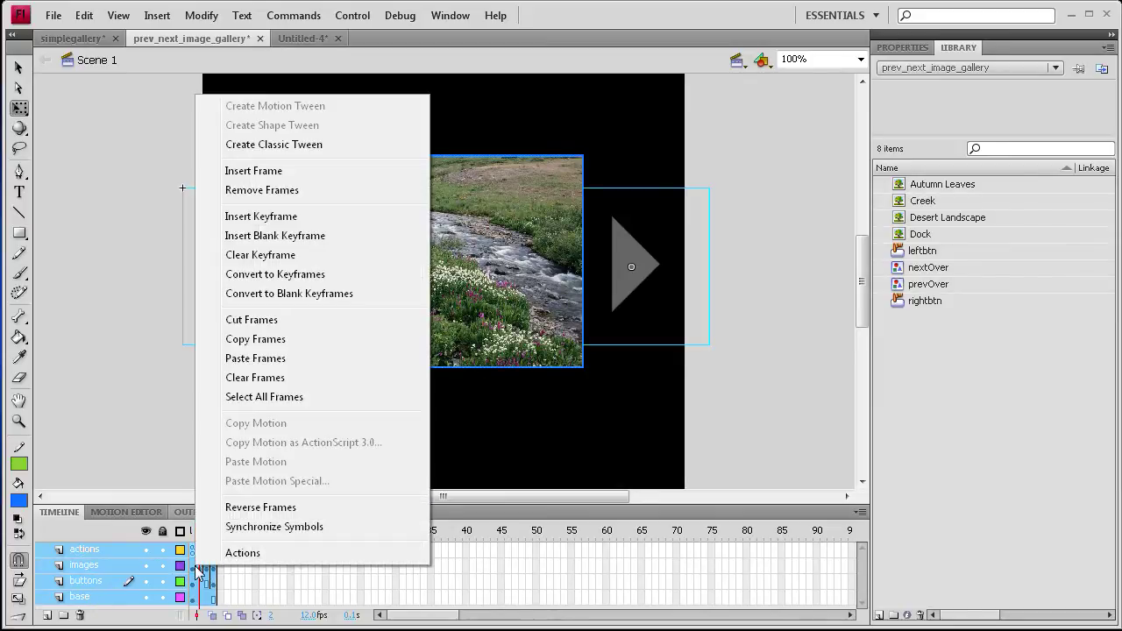
{"action": "left_click", "coordinate": [285, 340]}
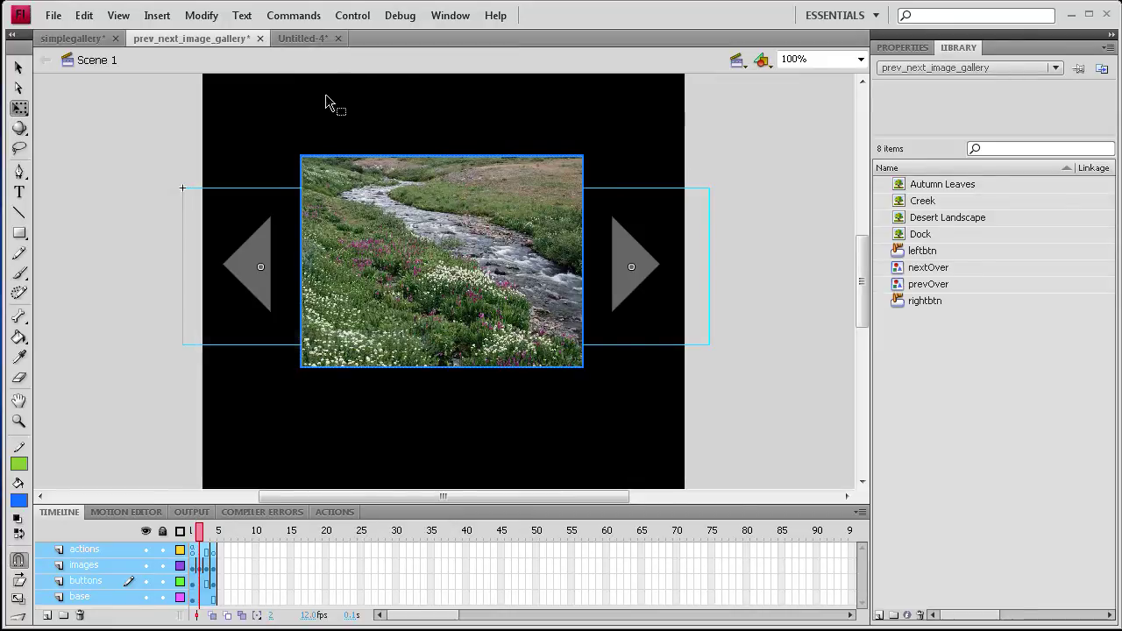
Step: Paste the copied frames into frame 1 of nextprev in Untitled-4, then return to Scene 1
{"action": "left_click", "coordinate": [298, 38]}
{"action": "right_click", "coordinate": [194, 551]}
{"action": "left_click", "coordinate": [260, 345]}
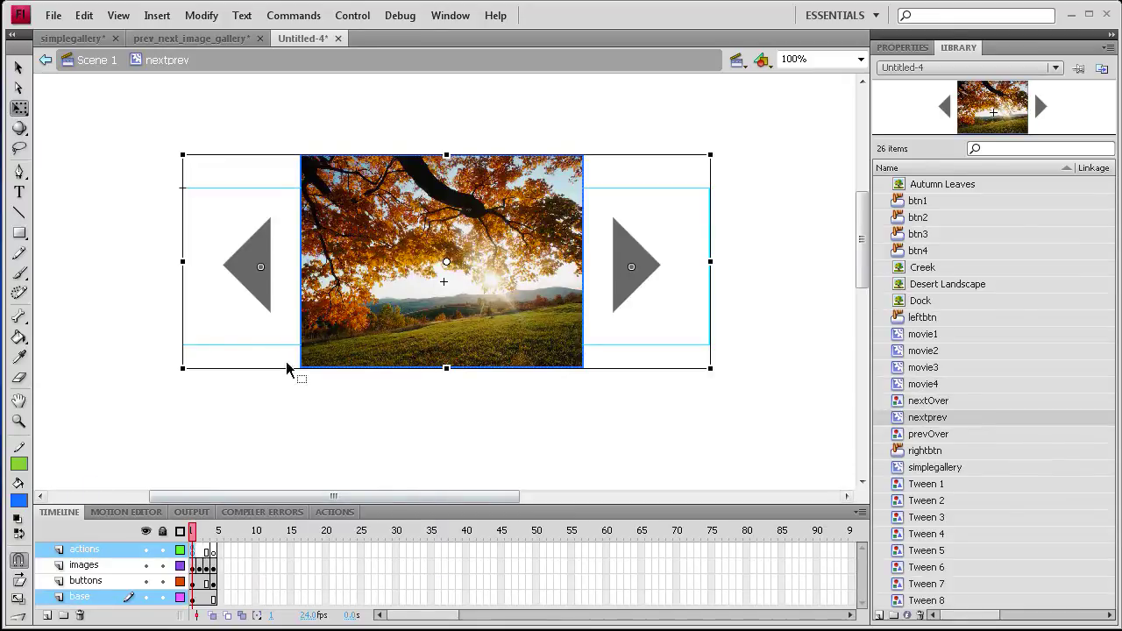
{"action": "left_click", "coordinate": [81, 63]}
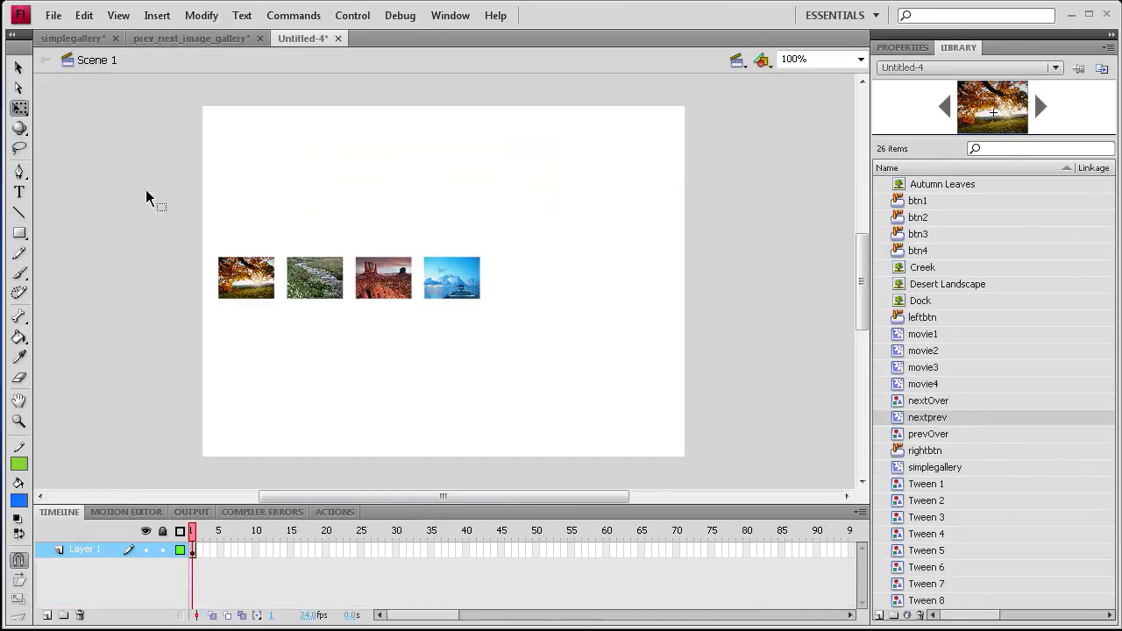
Step: Place a scaled-down nextprev instance below and right of the thumbnails, then test the movie
{"action": "left_click_drag", "start_coordinate": [952, 419], "coordinate": [424, 335]}
{"action": "left_click_drag", "start_coordinate": [688, 426], "coordinate": [622, 389]}
{"action": "left_click_drag", "start_coordinate": [500, 329], "coordinate": [536, 399]}
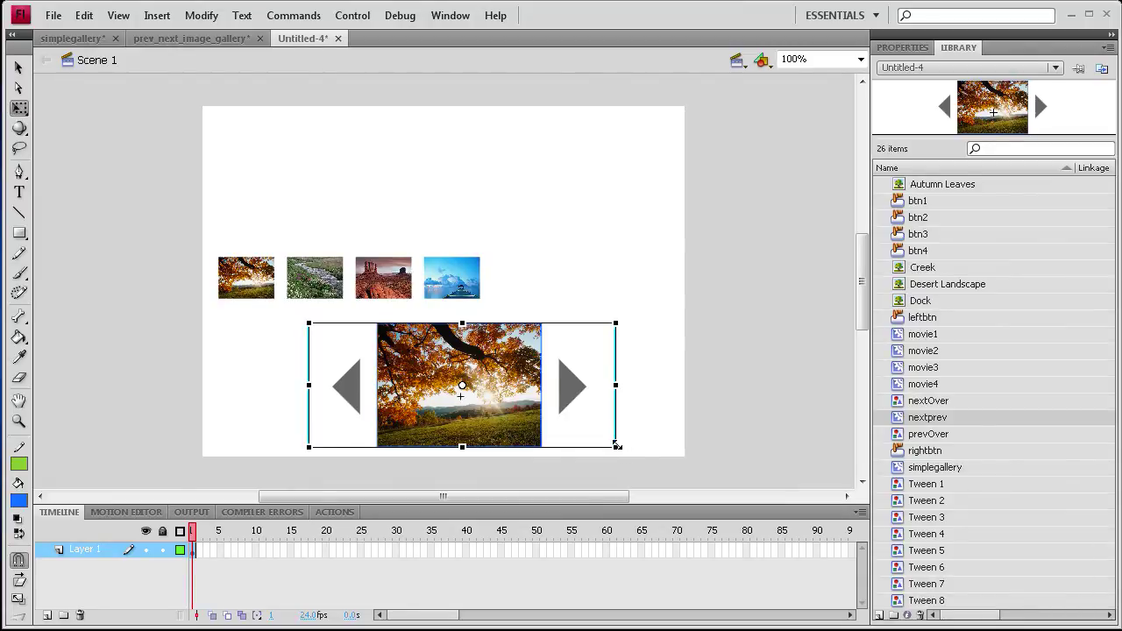
{"action": "left_click_drag", "start_coordinate": [618, 445], "coordinate": [609, 443]}
{"action": "left_click_drag", "start_coordinate": [438, 358], "coordinate": [463, 356]}
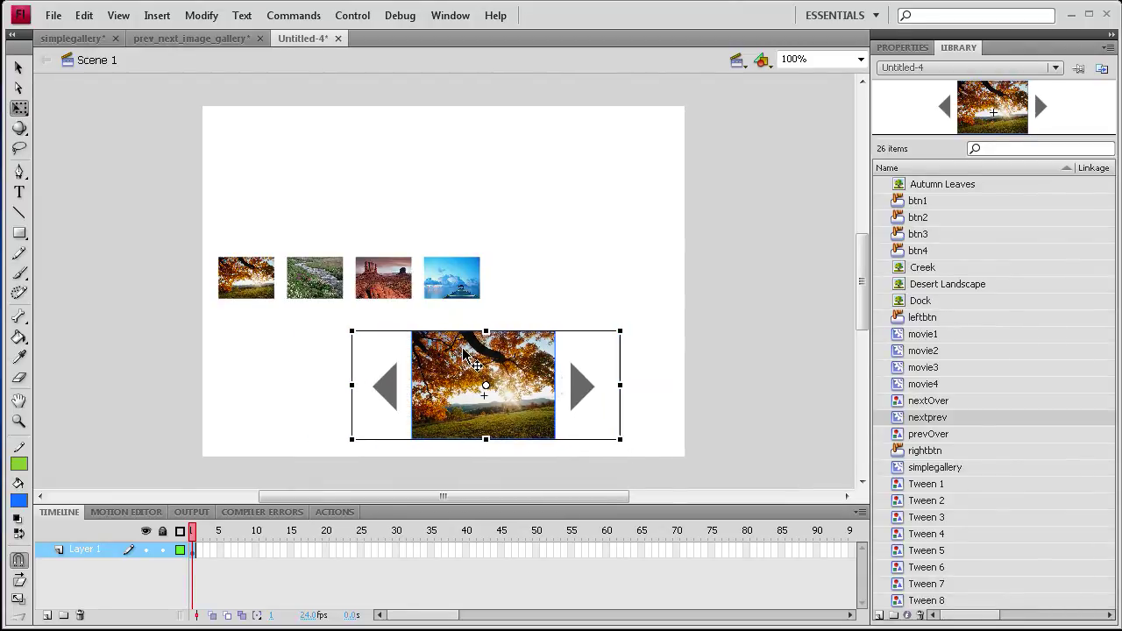
{"action": "left_click", "coordinate": [347, 15]}
{"action": "left_click", "coordinate": [296, 145]}
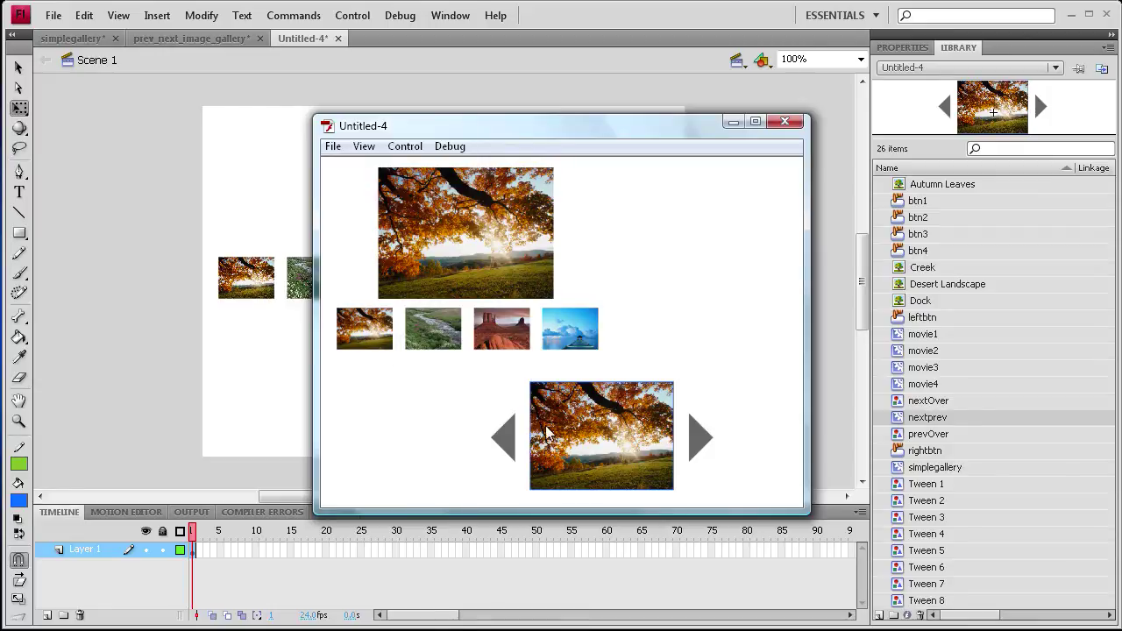
{"action": "left_click", "coordinate": [419, 332]}
{"action": "left_click", "coordinate": [485, 331]}
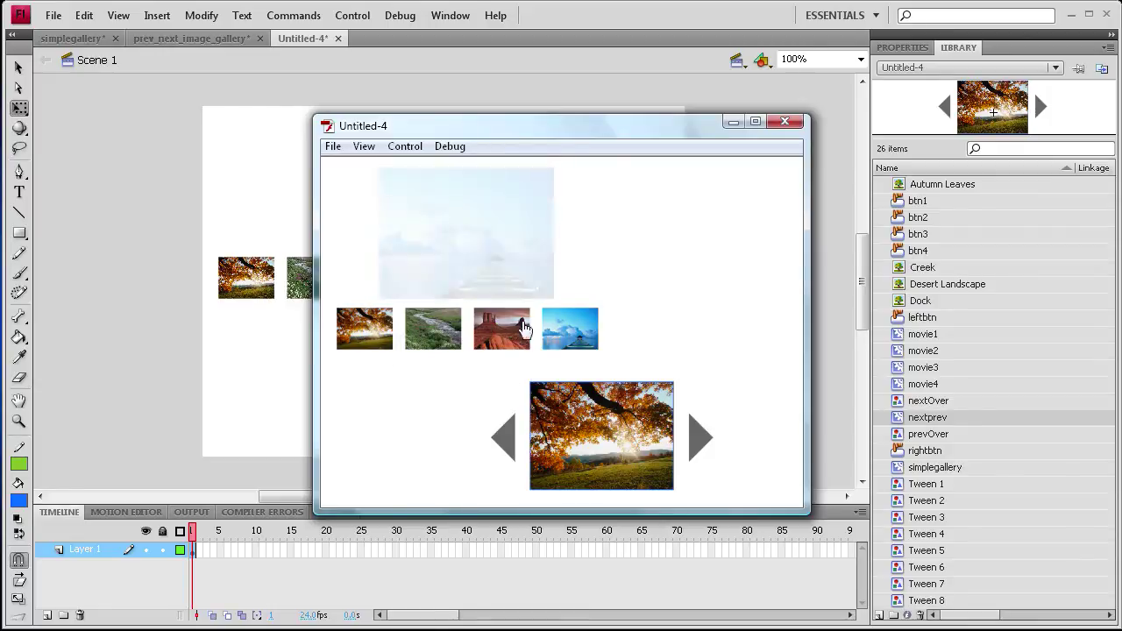
{"action": "left_click", "coordinate": [570, 332]}
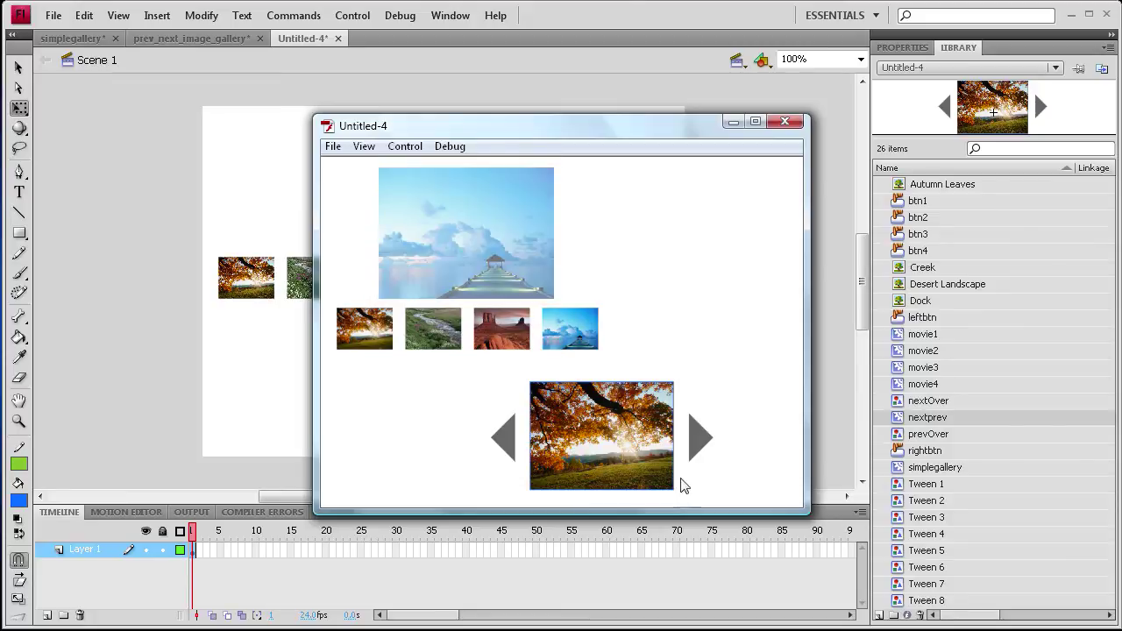
{"action": "left_click", "coordinate": [694, 443]}
{"action": "left_click", "coordinate": [693, 451]}
{"action": "left_click", "coordinate": [693, 450]}
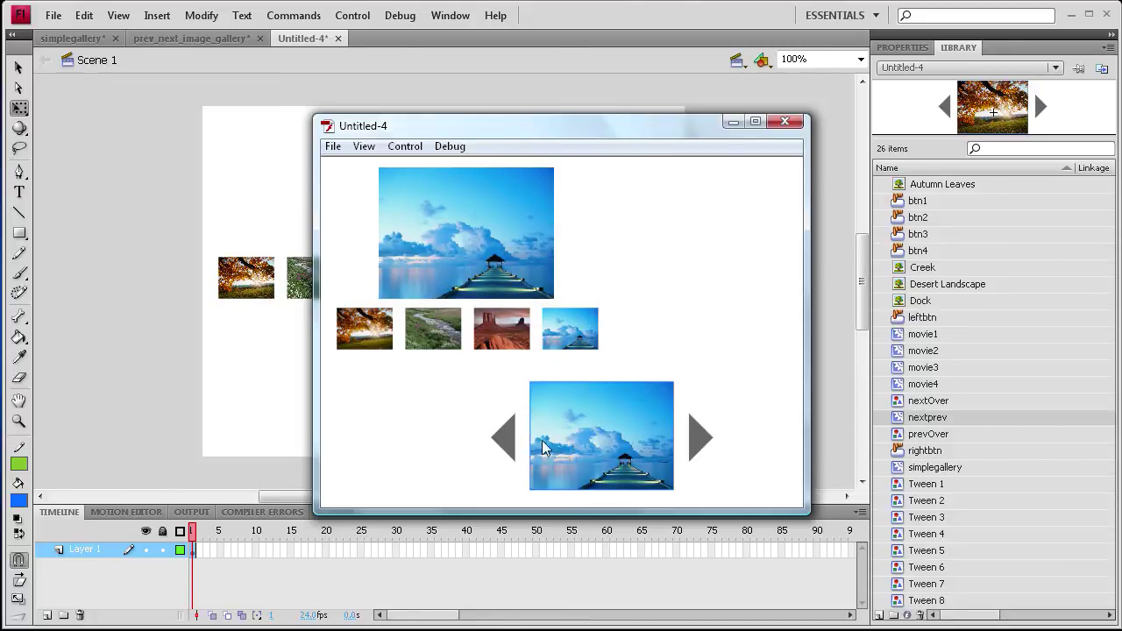
{"action": "left_click", "coordinate": [507, 450]}
{"action": "left_click", "coordinate": [506, 450]}
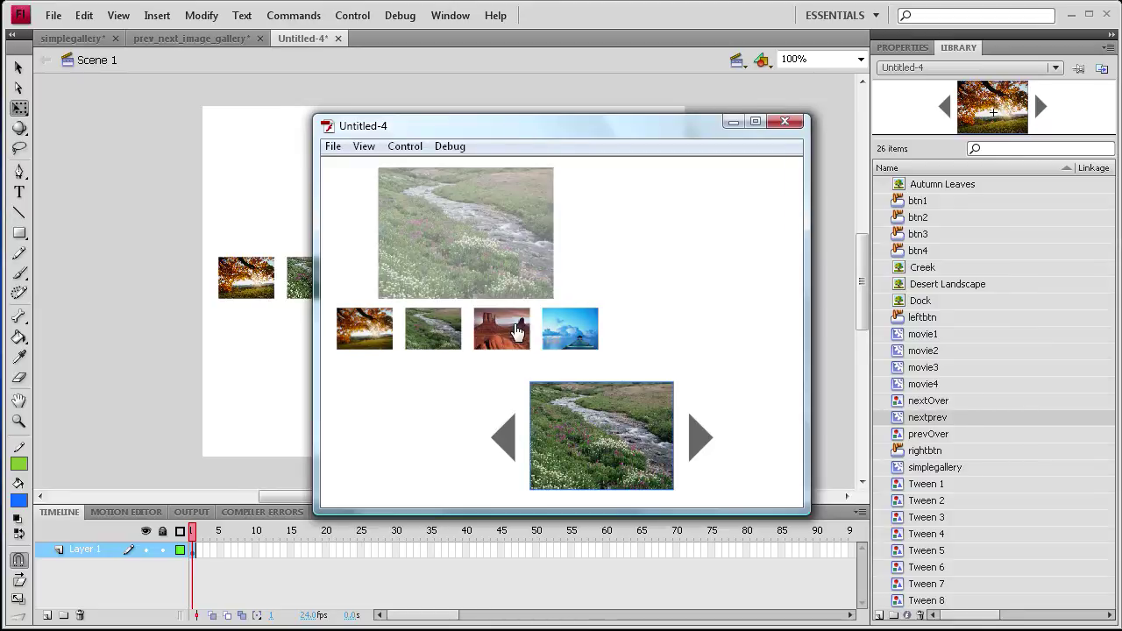
{"action": "left_click", "coordinate": [570, 329]}
{"action": "left_click", "coordinate": [783, 125]}
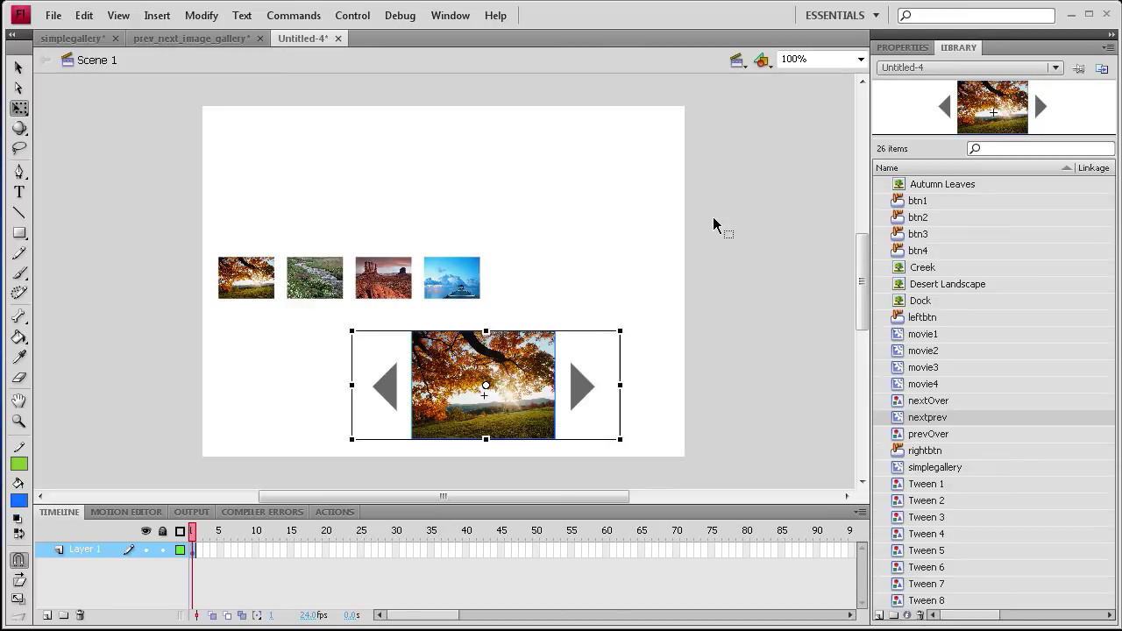
{"action": "left_click", "coordinate": [714, 218]}
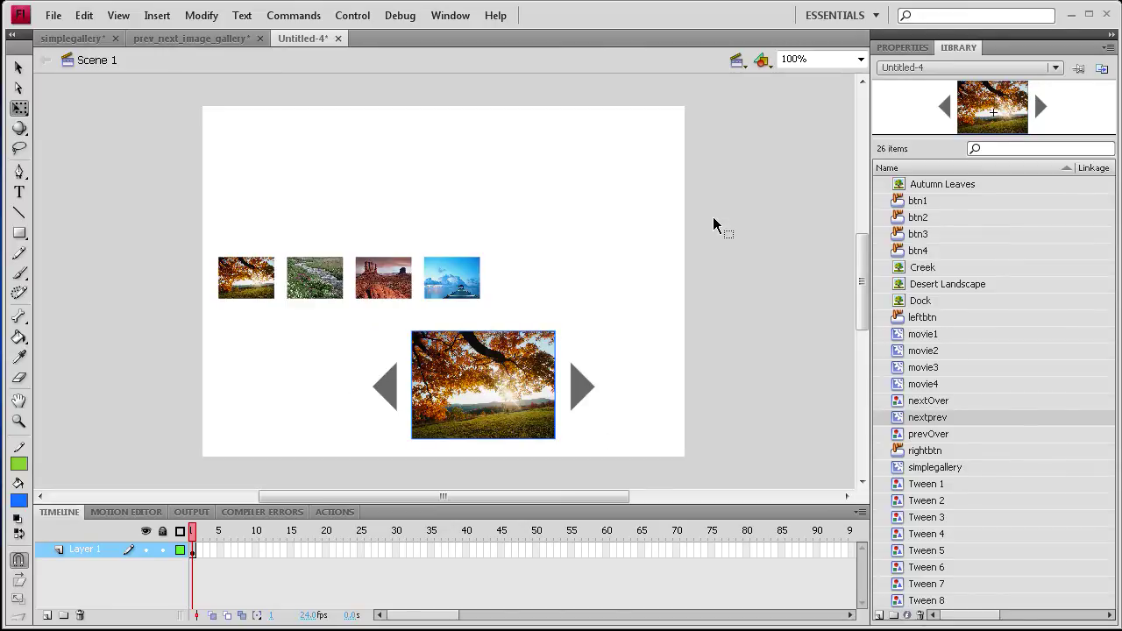